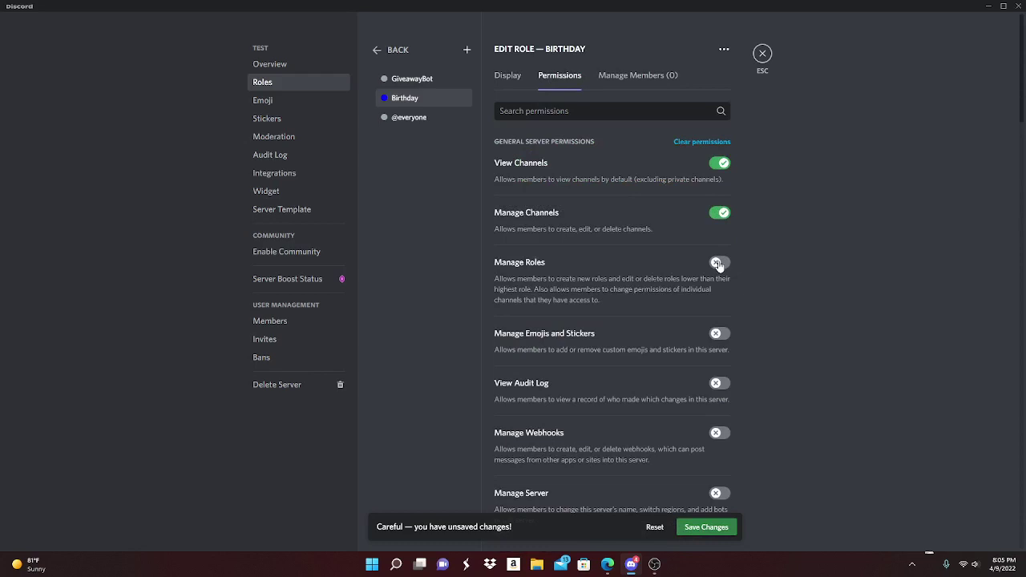
Enable Manage Roles, Manage Emojis and Stickers, View Audit Log and Manage Webhooks for the Birthday role, and save the changes
{"action": "left_click", "coordinate": [719, 264]}
{"action": "left_click", "coordinate": [719, 334]}
{"action": "left_click", "coordinate": [718, 384]}
{"action": "left_click", "coordinate": [718, 432]}
{"action": "scroll", "coordinate": [715, 425], "scroll_direction": "down", "scroll_amount": 3}
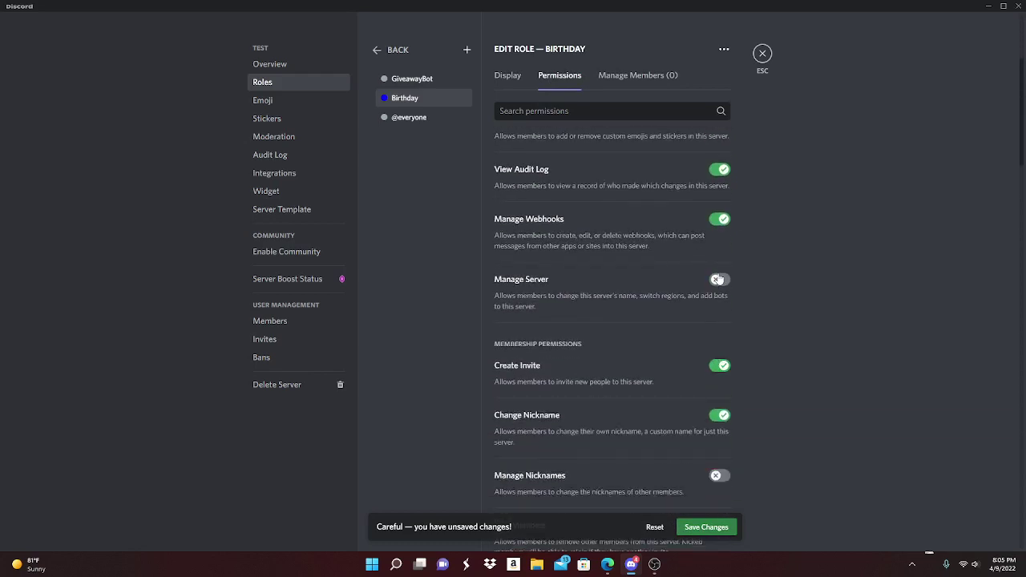
{"action": "scroll", "coordinate": [713, 472], "scroll_direction": "down", "scroll_amount": 3}
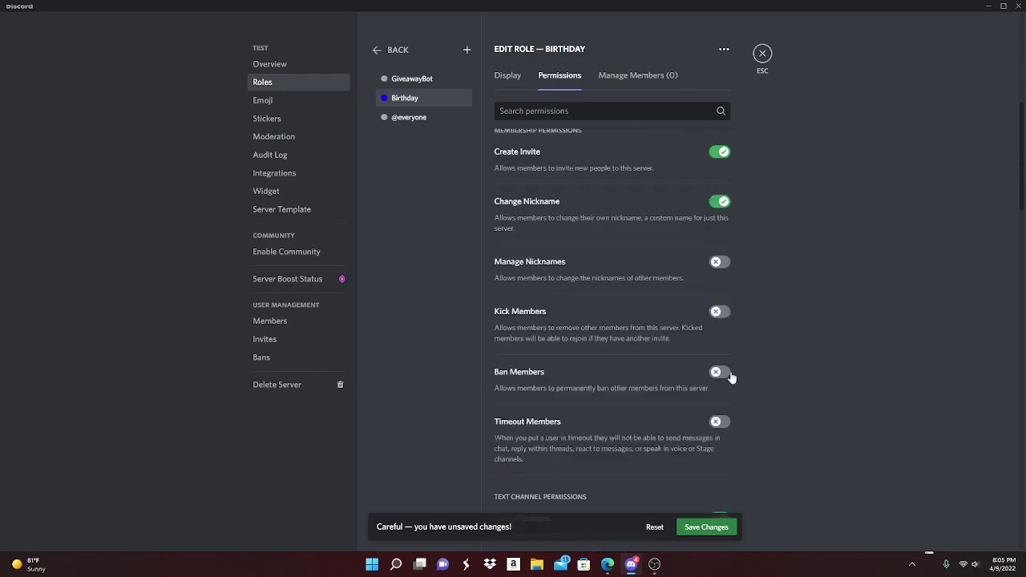
{"action": "left_click", "coordinate": [707, 527]}
Review the Birthday role's saved permissions and display settings, and return from the server settings to the channel view
{"action": "scroll", "coordinate": [607, 426], "scroll_direction": "up", "scroll_amount": 3}
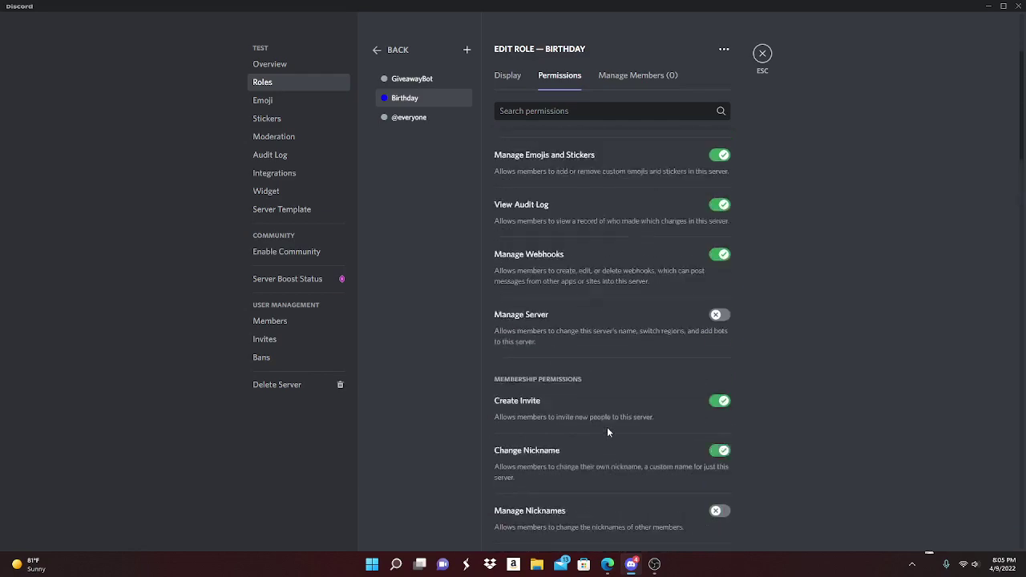
{"action": "scroll", "coordinate": [607, 426], "scroll_direction": "up", "scroll_amount": 2}
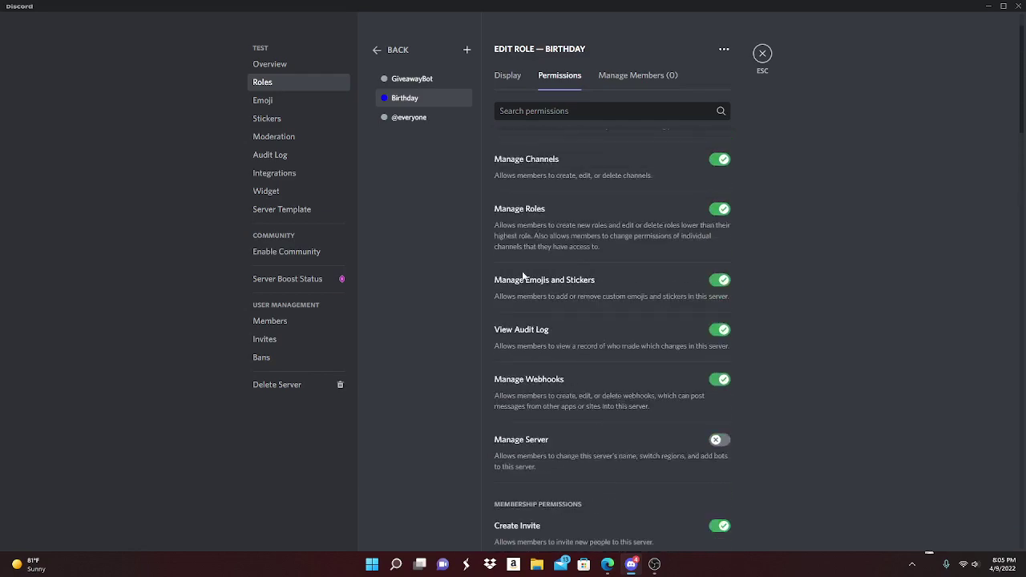
{"action": "left_click", "coordinate": [507, 83]}
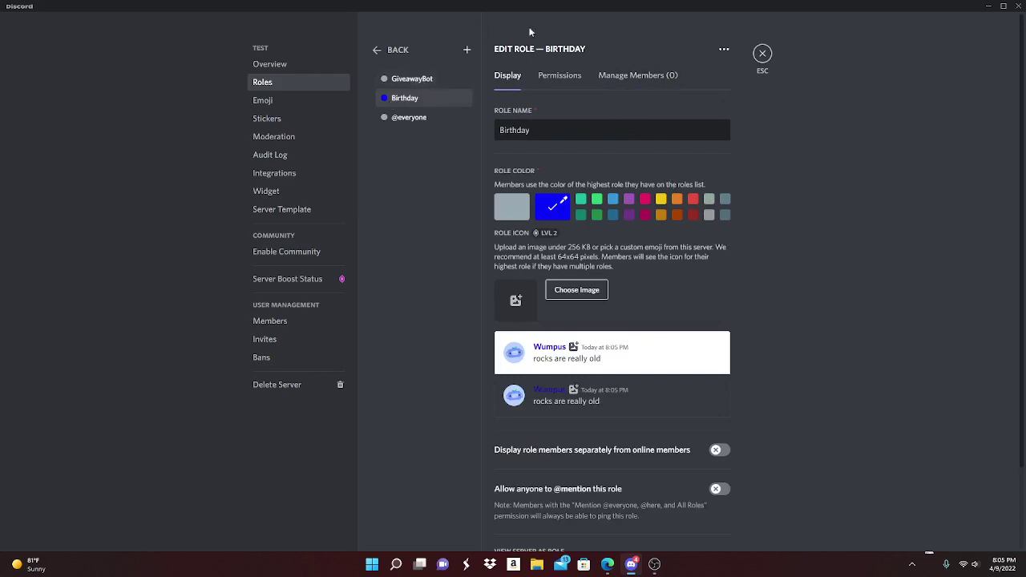
{"action": "left_click", "coordinate": [377, 50]}
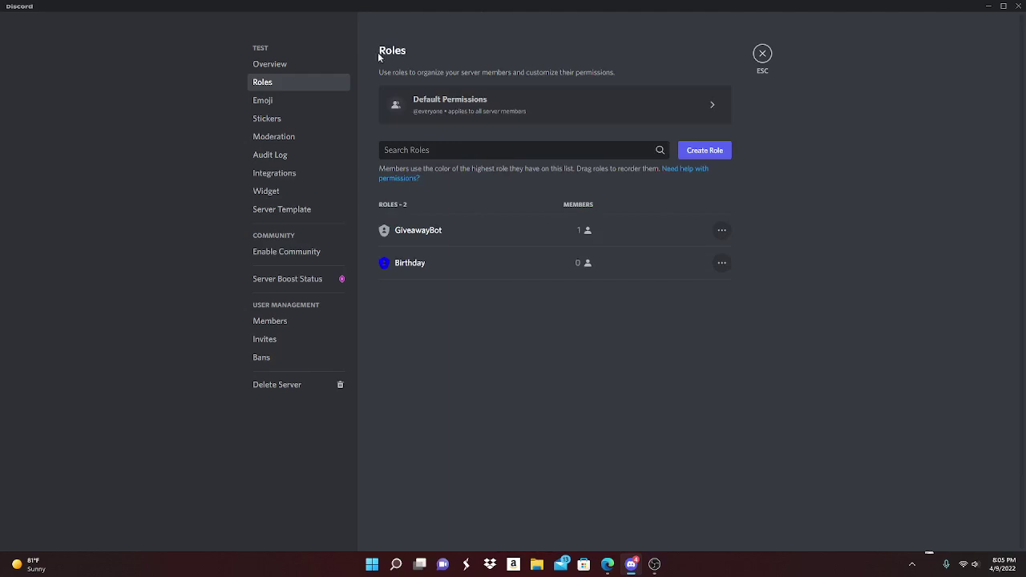
{"action": "left_click", "coordinate": [763, 53]}
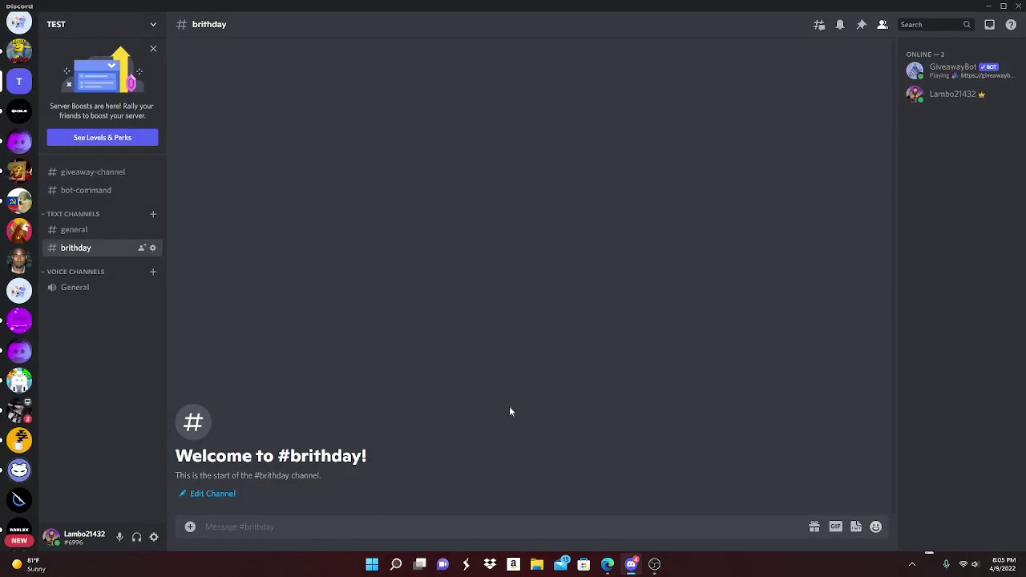
Switch to the new-tab window of Microsoft Edge, look up mee6 and open the suggested MEE6 birthdays dashboard page
{"action": "mouse_move", "coordinate": [608, 564]}
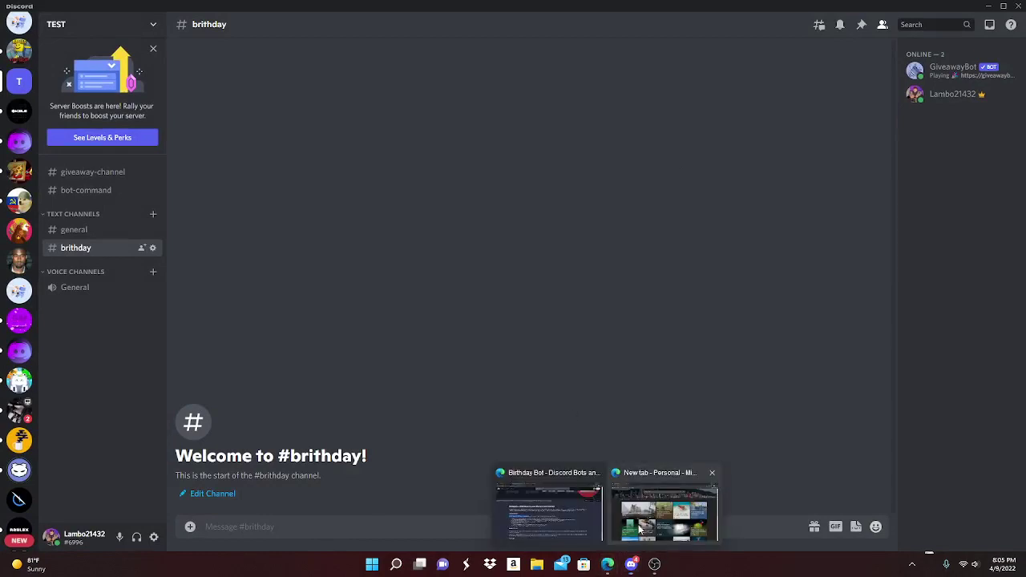
{"action": "left_click", "coordinate": [642, 530]}
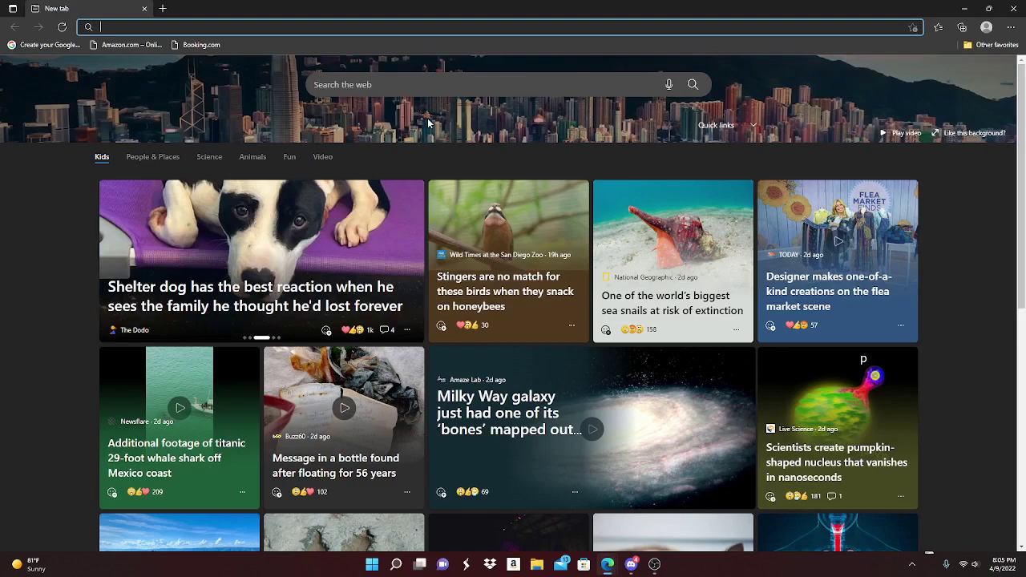
{"action": "type", "text": "mee6"}
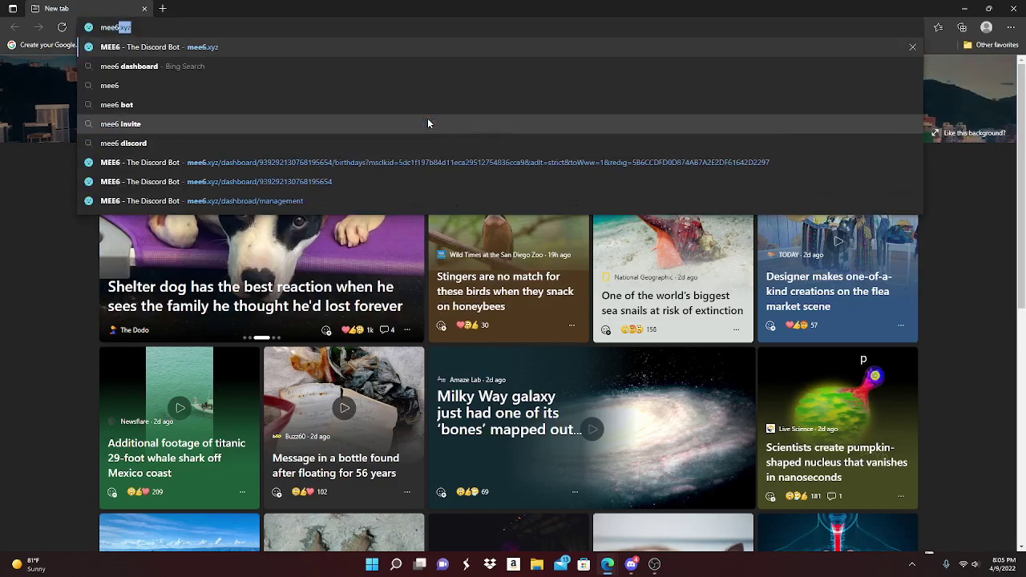
{"action": "left_click", "coordinate": [379, 163]}
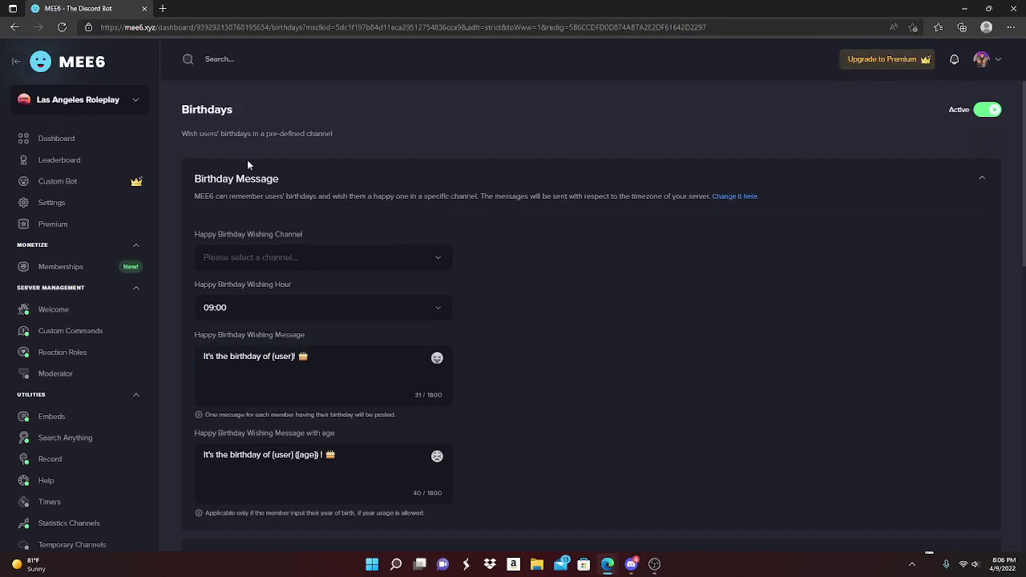
Go to the MEE6 plugin gallery and start adding a new server from the server list
{"action": "left_click", "coordinate": [58, 138]}
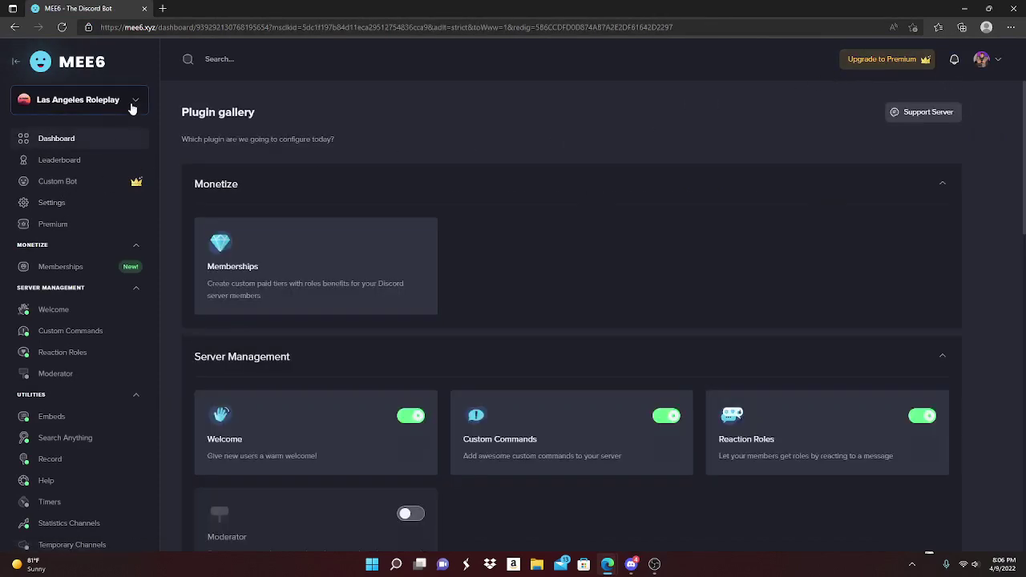
{"action": "left_click", "coordinate": [131, 103]}
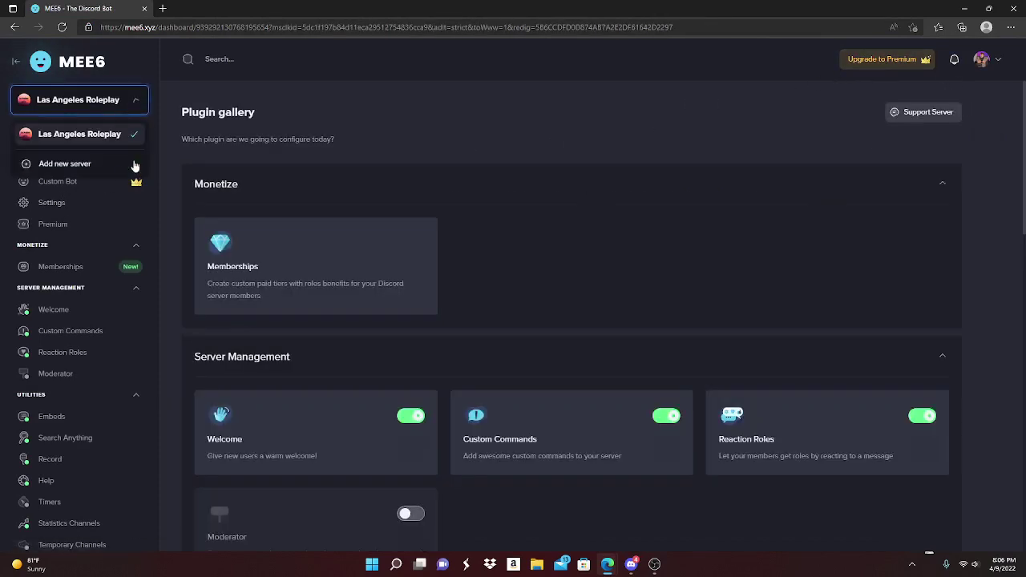
{"action": "left_click", "coordinate": [71, 165]}
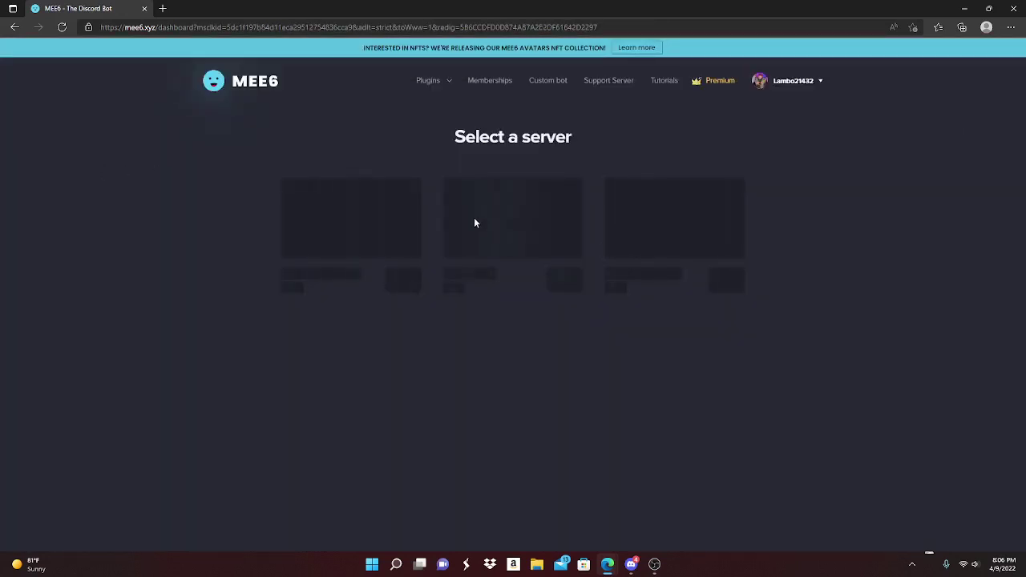
Set up MEE6 on the TEST server, authorizing all requested permissions and completing the human check
{"action": "left_click", "coordinate": [560, 280]}
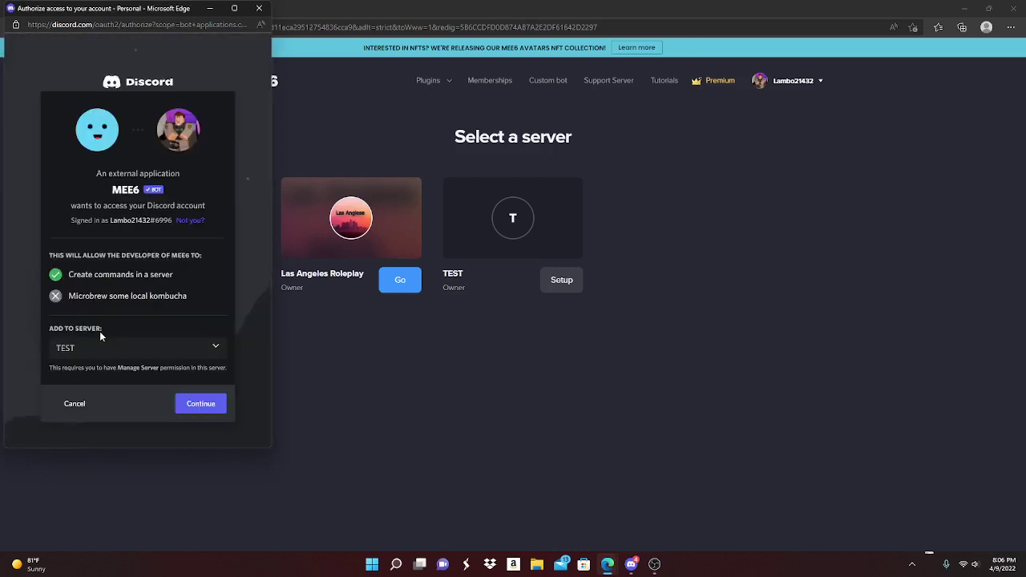
{"action": "left_click", "coordinate": [186, 401]}
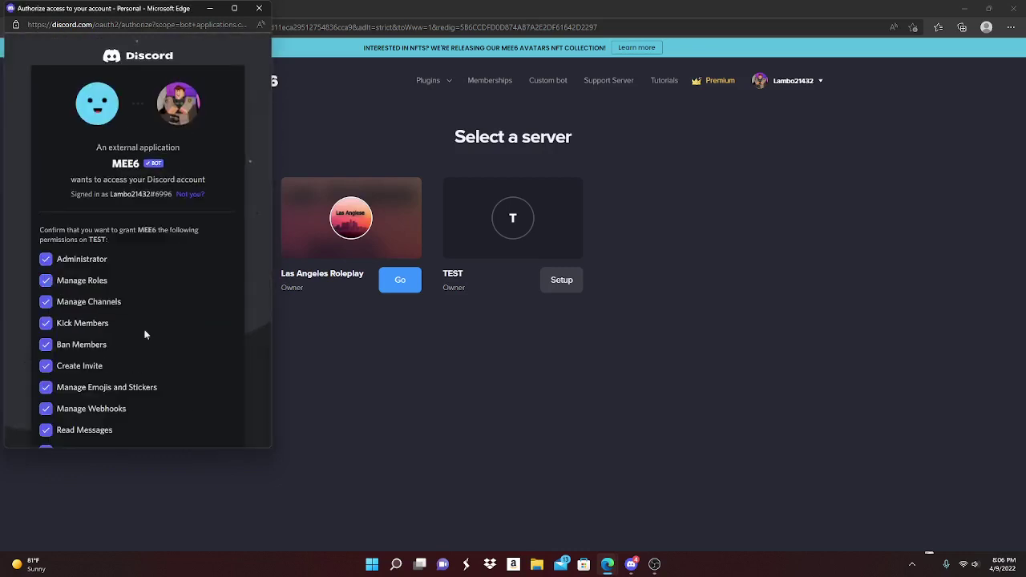
{"action": "scroll", "coordinate": [145, 335], "scroll_direction": "down", "scroll_amount": 10}
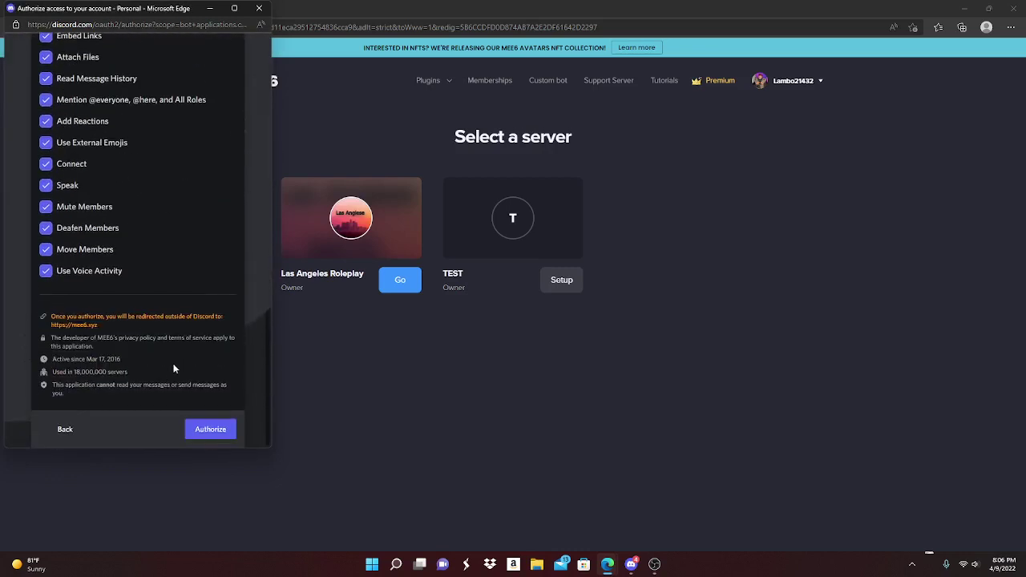
{"action": "left_click", "coordinate": [210, 429]}
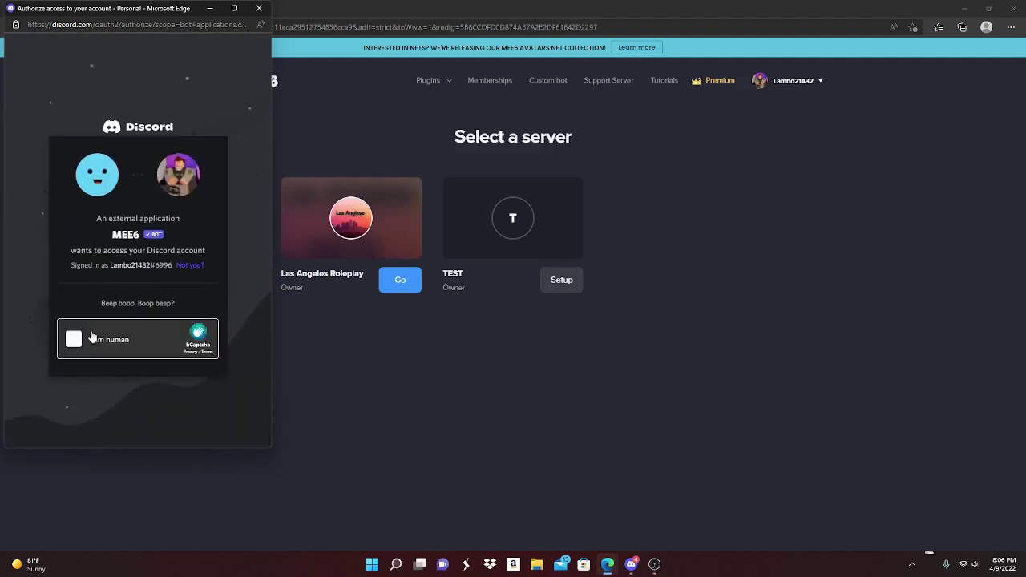
{"action": "left_click", "coordinate": [91, 336]}
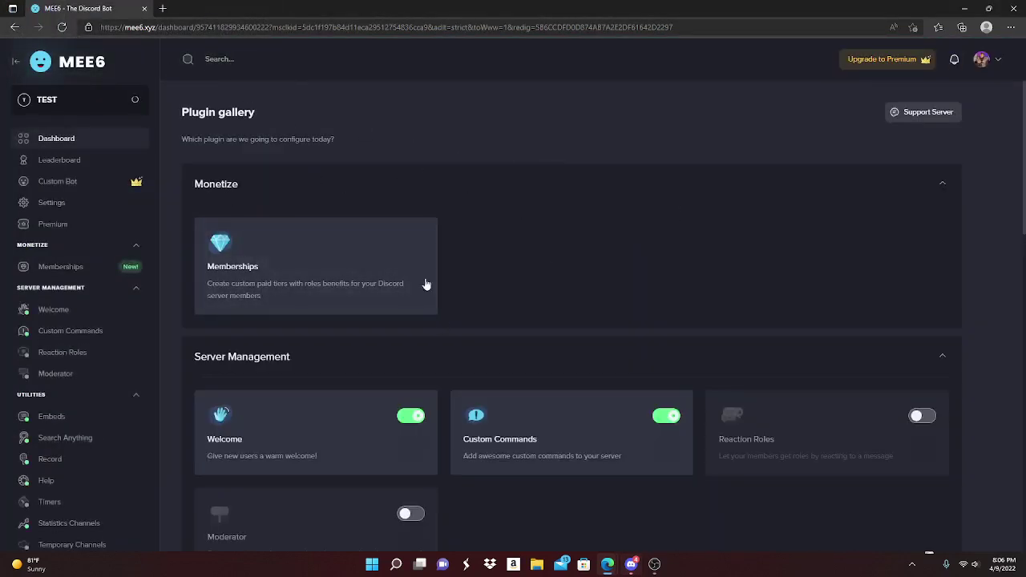
Enable the Birthdays plugin in the Engagement & Fun section and confirm the activation
{"action": "scroll", "coordinate": [497, 337], "scroll_direction": "down", "scroll_amount": 1}
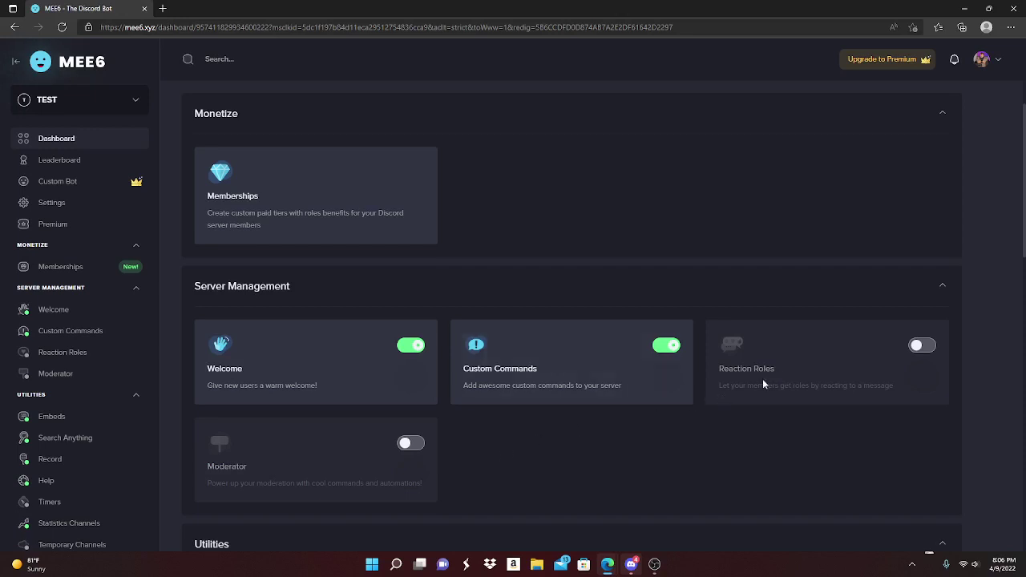
{"action": "scroll", "coordinate": [313, 442], "scroll_direction": "down", "scroll_amount": 1}
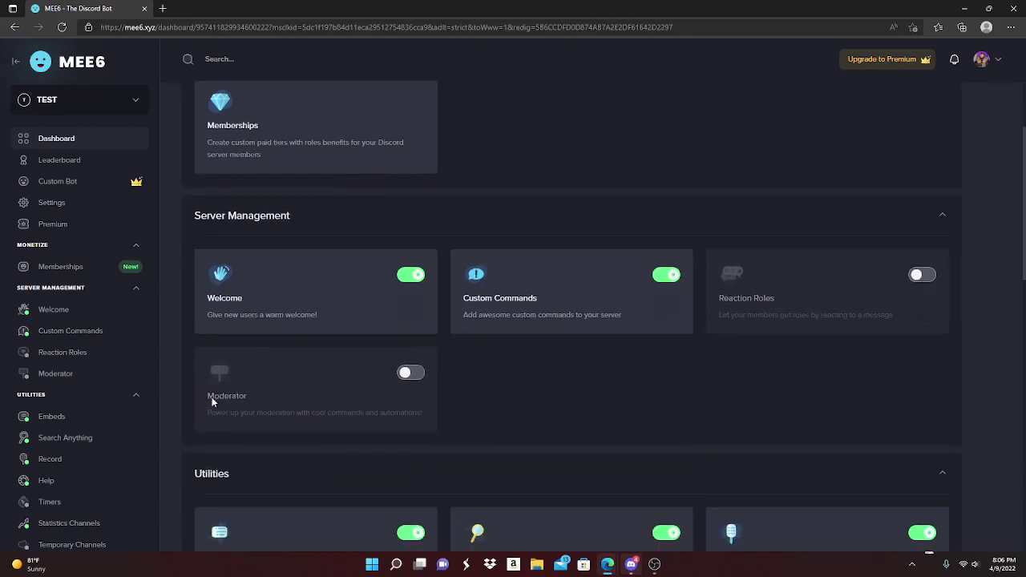
{"action": "scroll", "coordinate": [442, 457], "scroll_direction": "down", "scroll_amount": 2}
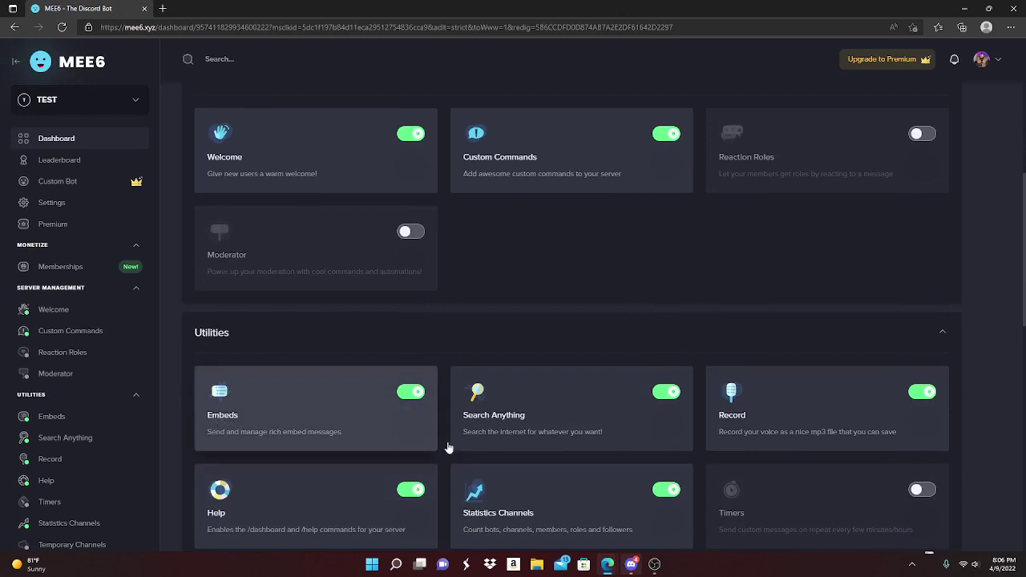
{"action": "scroll", "coordinate": [633, 415], "scroll_direction": "down", "scroll_amount": 2}
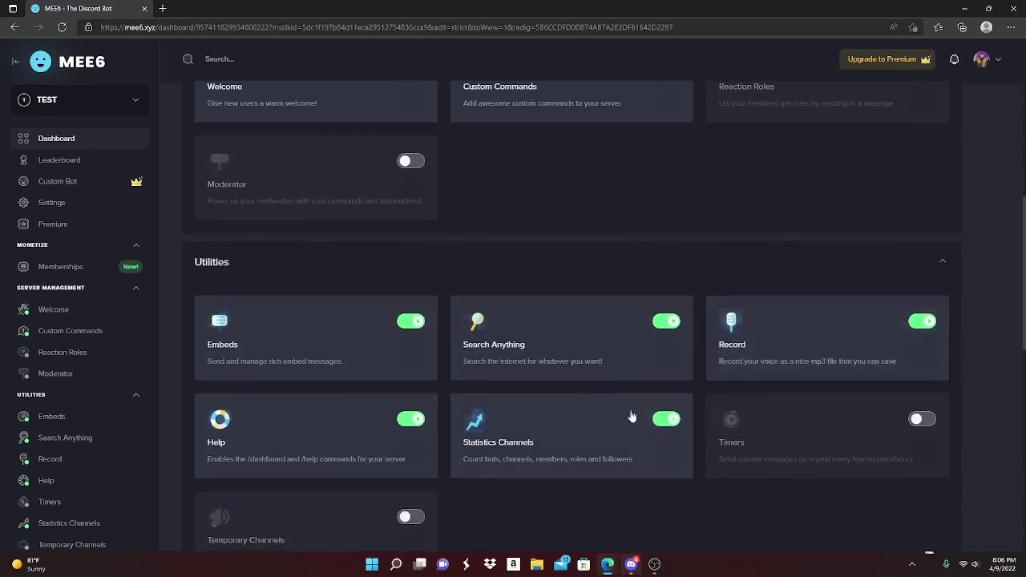
{"action": "scroll", "coordinate": [356, 394], "scroll_direction": "down", "scroll_amount": 3}
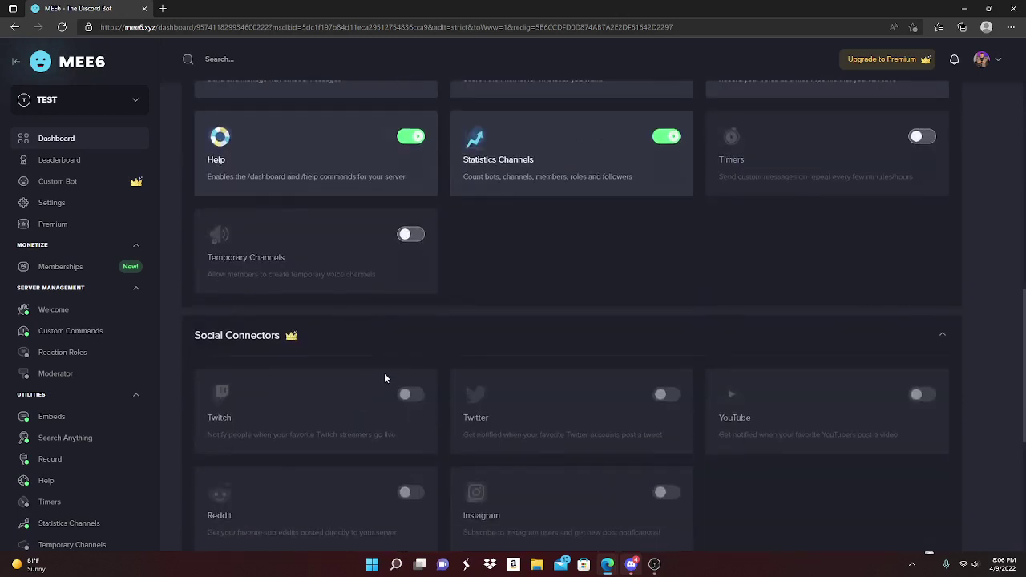
{"action": "scroll", "coordinate": [459, 360], "scroll_direction": "down", "scroll_amount": 5}
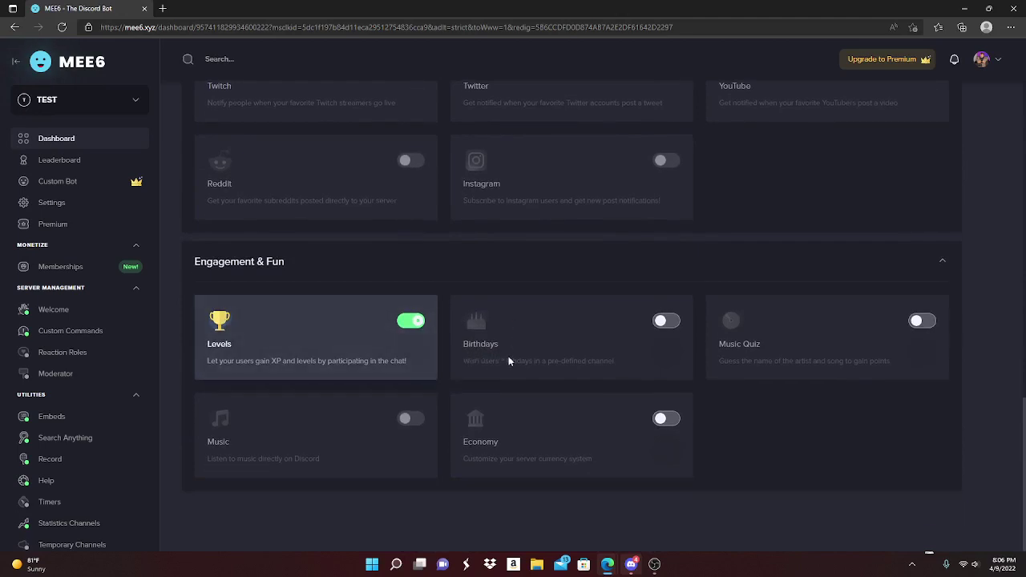
{"action": "left_click", "coordinate": [666, 322]}
{"action": "left_click", "coordinate": [648, 281]}
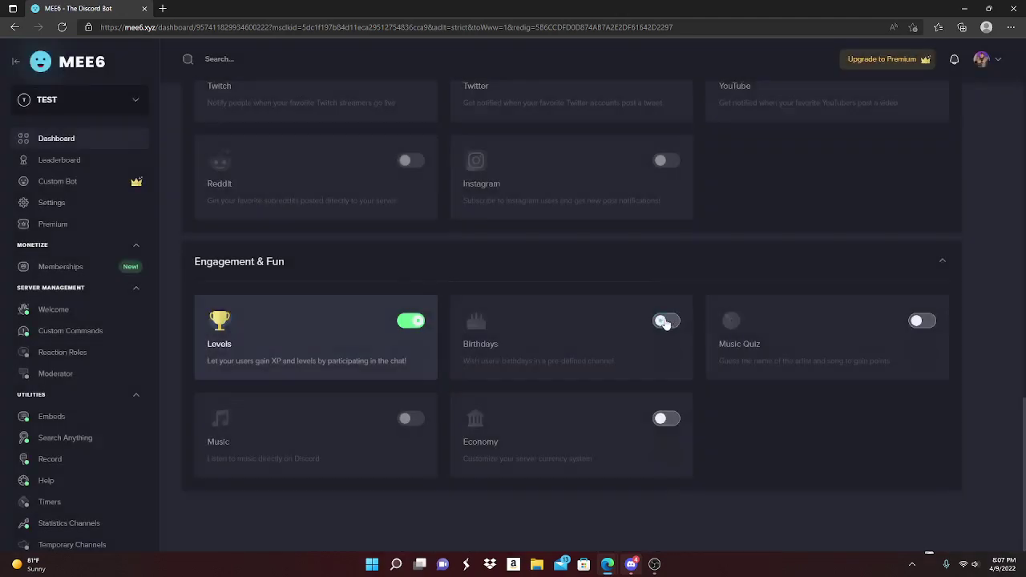
{"action": "left_click", "coordinate": [665, 322]}
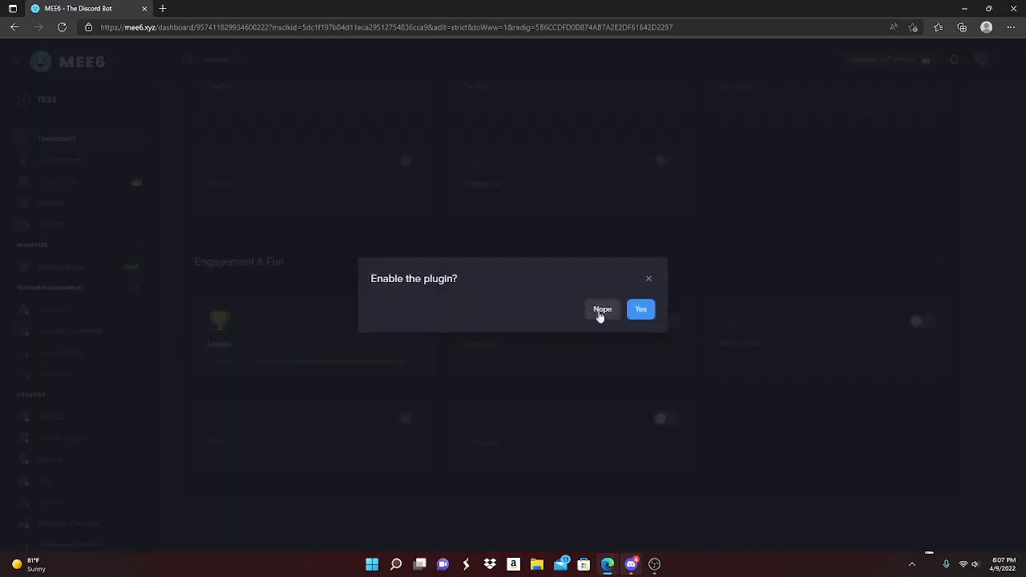
{"action": "left_click_drag", "start_coordinate": [370, 278], "coordinate": [496, 282]}
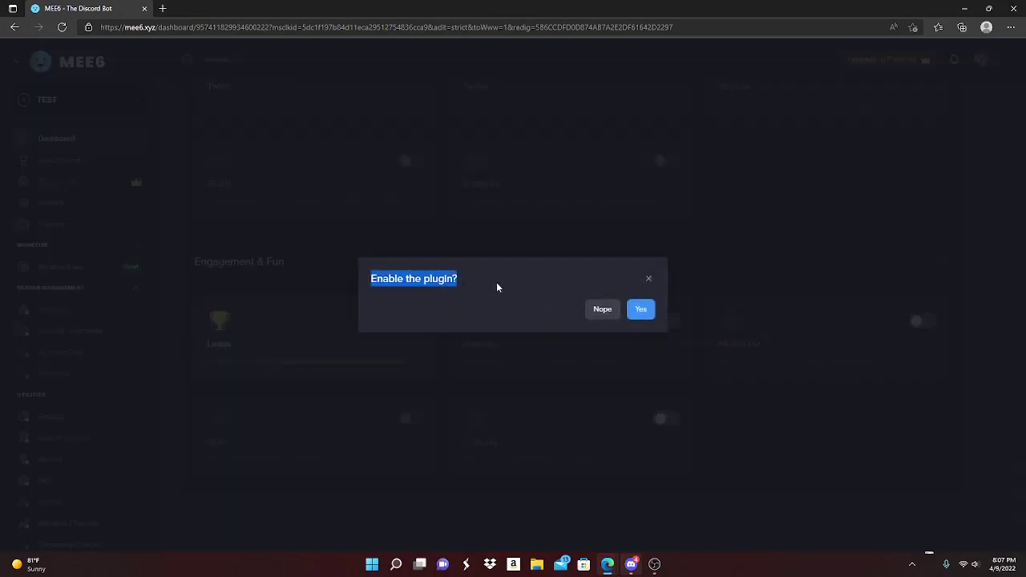
{"action": "left_click", "coordinate": [641, 315]}
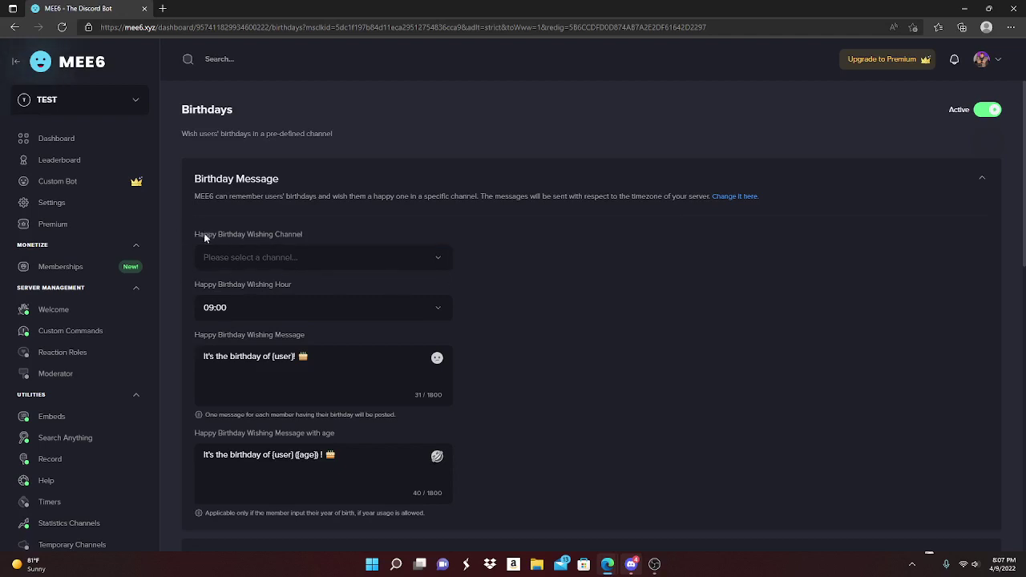
Set the Happy Birthday Wishing Channel to the brithday text channel
{"action": "left_click_drag", "start_coordinate": [195, 235], "coordinate": [318, 250]}
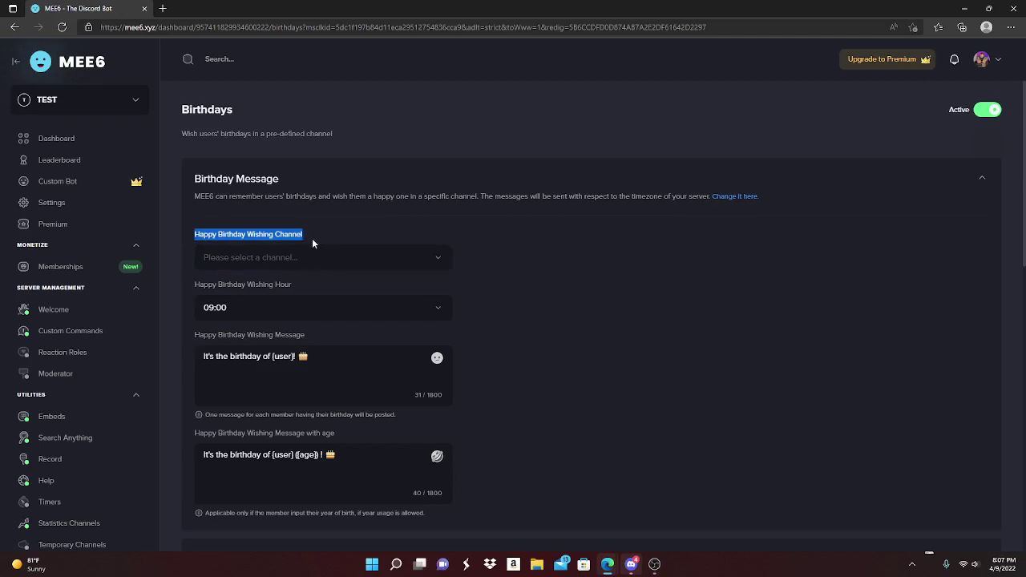
{"action": "left_click", "coordinate": [294, 257]}
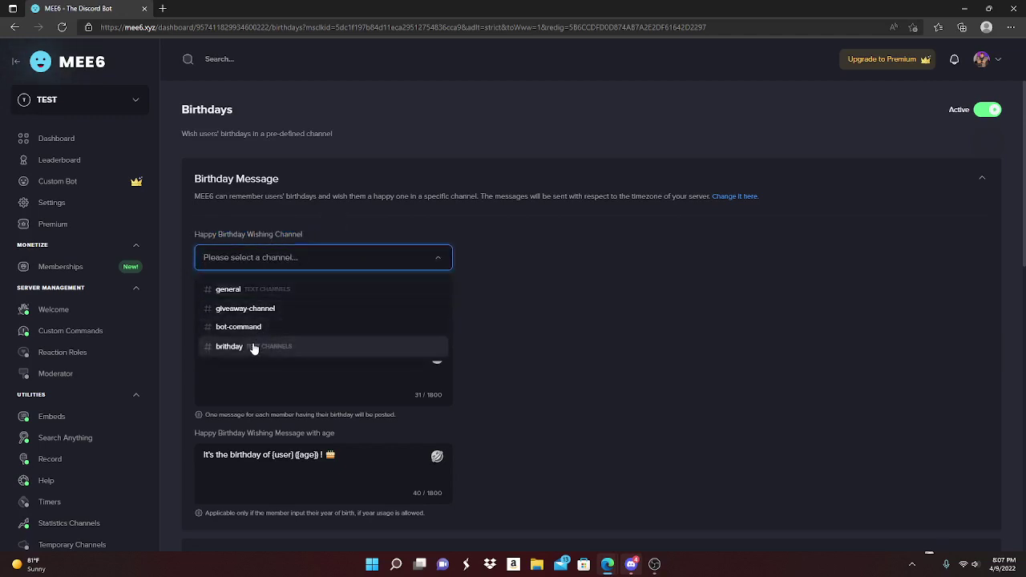
{"action": "left_click", "coordinate": [254, 349]}
{"action": "right_click", "coordinate": [253, 348]}
{"action": "left_click", "coordinate": [466, 269]}
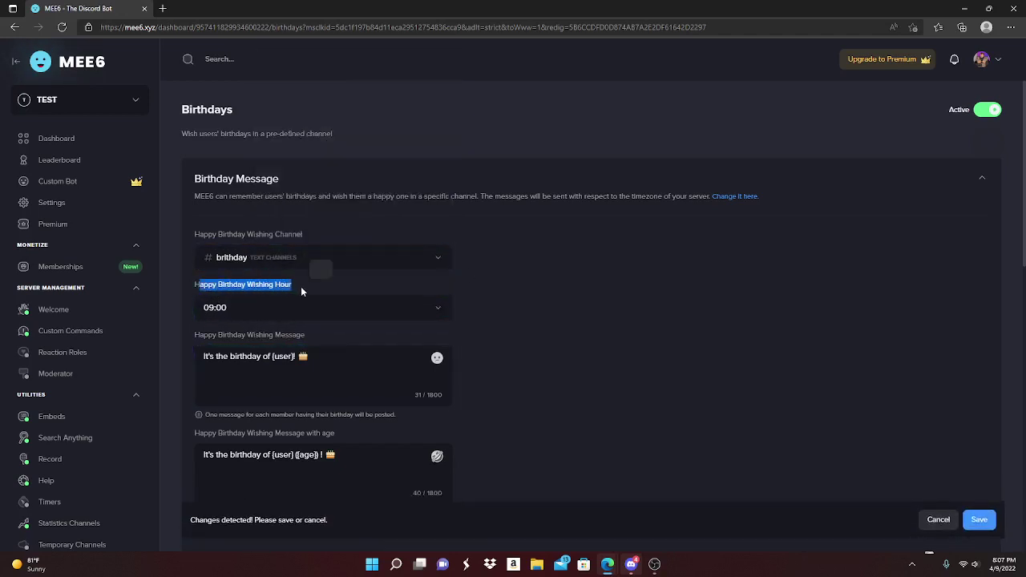
Set the Happy Birthday Wishing Hour to 04:00
{"action": "left_click", "coordinate": [273, 307]}
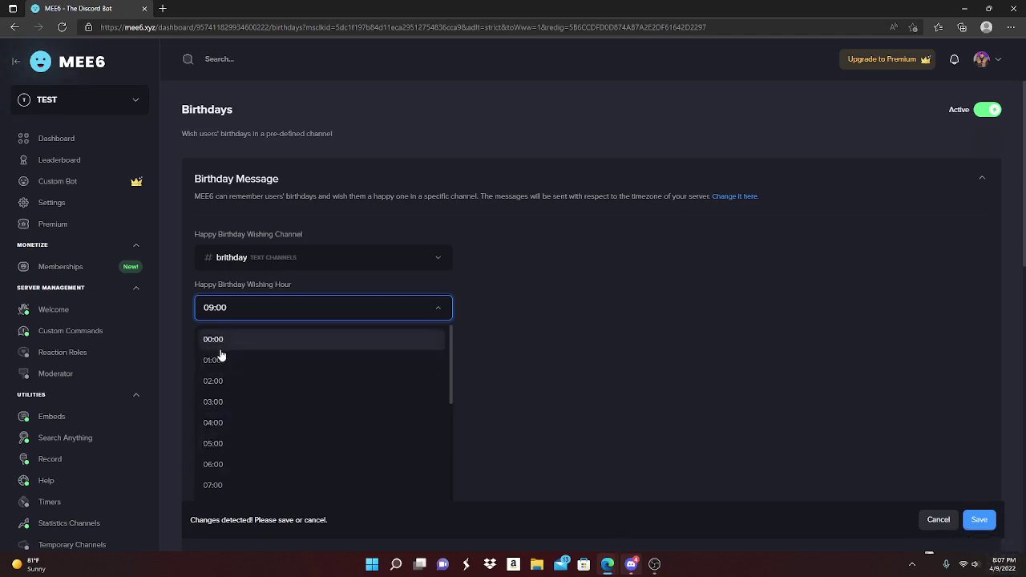
{"action": "scroll", "coordinate": [247, 424], "scroll_direction": "down", "scroll_amount": 1}
{"action": "scroll", "coordinate": [246, 424], "scroll_direction": "down", "scroll_amount": 1}
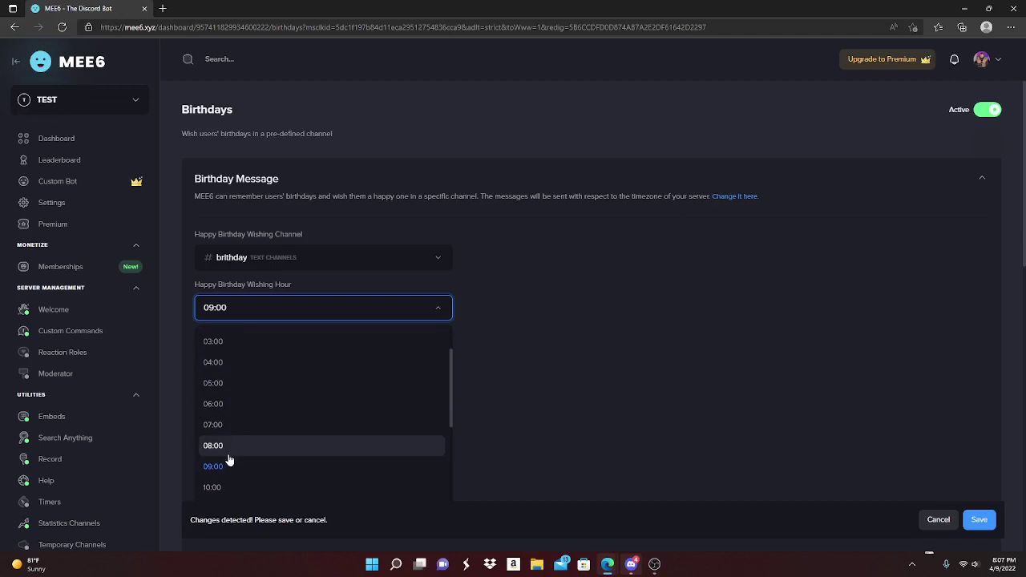
{"action": "scroll", "coordinate": [241, 433], "scroll_direction": "up", "scroll_amount": 2}
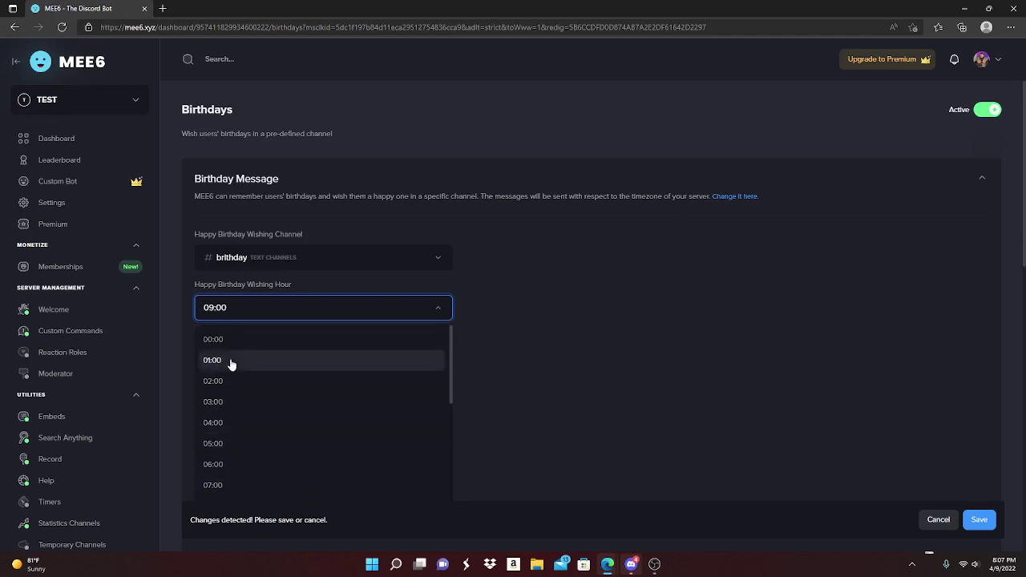
{"action": "left_click", "coordinate": [232, 424]}
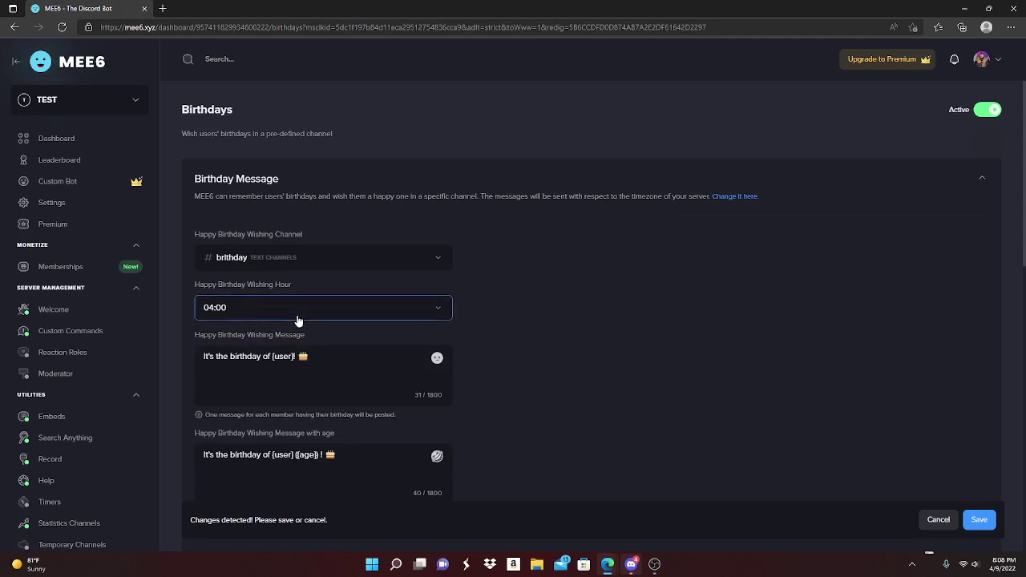
Examine the default texts of the Happy Birthday Wishing Message and the Happy Birthday Wishing Message with age
{"action": "left_click", "coordinate": [309, 373]}
{"action": "left_click_drag", "start_coordinate": [194, 336], "coordinate": [312, 338]}
{"action": "left_click", "coordinate": [283, 359]}
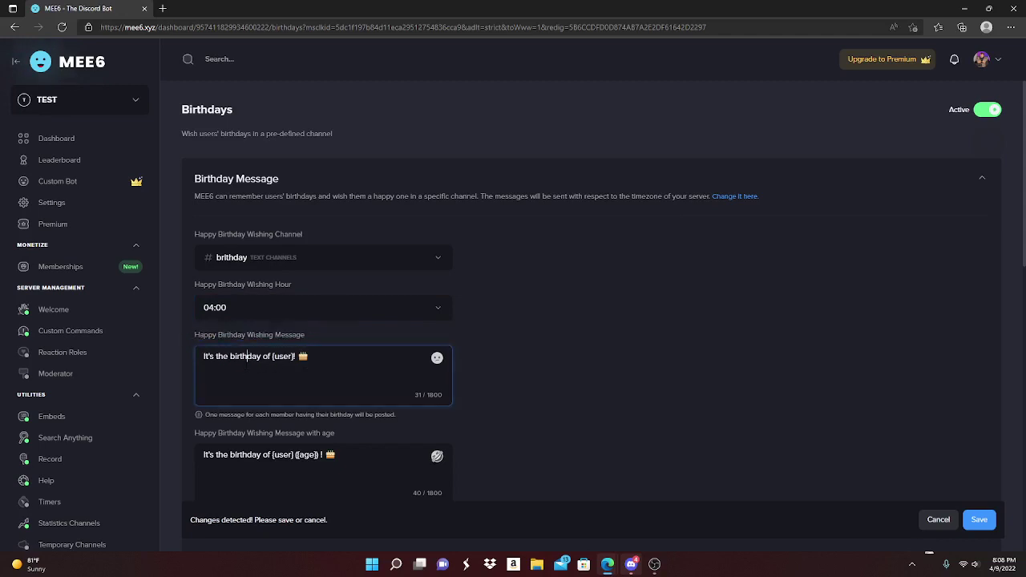
{"action": "key", "text": "Home"}
{"action": "key", "text": "shift+Right"}
{"action": "key", "text": "shift+Right"}
{"action": "key", "text": "shift+Right"}
{"action": "key", "text": "shift+Right"}
{"action": "key", "text": "shift+Right"}
{"action": "key", "text": "shift+Right"}
{"action": "key", "text": "shift+Right"}
{"action": "key", "text": "shift+Right"}
{"action": "key", "text": "shift+Right"}
{"action": "key", "text": "shift+Right"}
{"action": "key", "text": "shift+Right"}
{"action": "key", "text": "shift+Right"}
{"action": "key", "text": "shift+Right"}
{"action": "key", "text": "shift+Right"}
{"action": "key", "text": "shift+Right"}
{"action": "key", "text": "shift+Right"}
{"action": "key", "text": "shift+Right"}
{"action": "key", "text": "shift+Right"}
{"action": "key", "text": "shift+Right"}
{"action": "key", "text": "shift+Right"}
{"action": "key", "text": "shift+Right"}
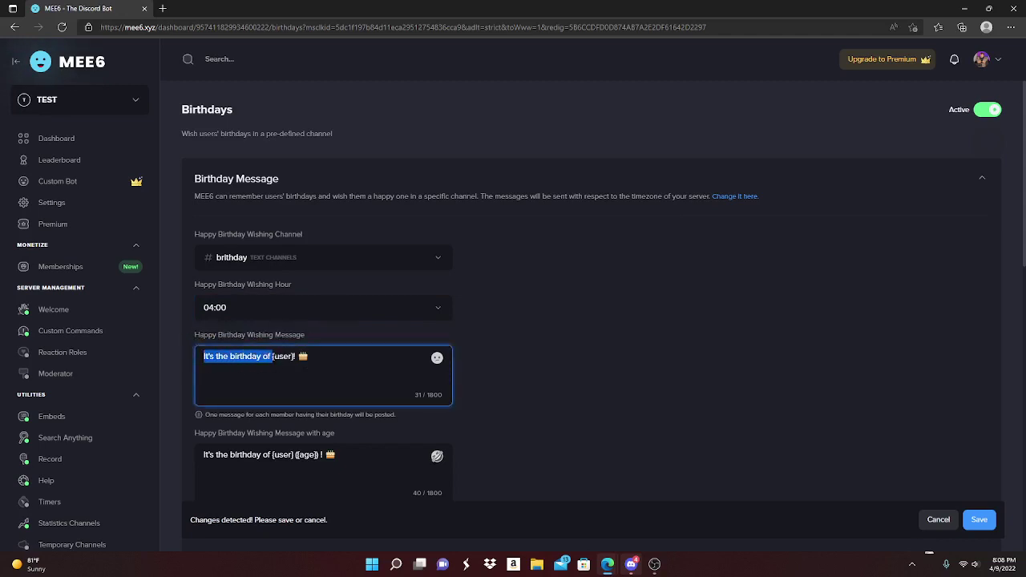
{"action": "left_click", "coordinate": [318, 363]}
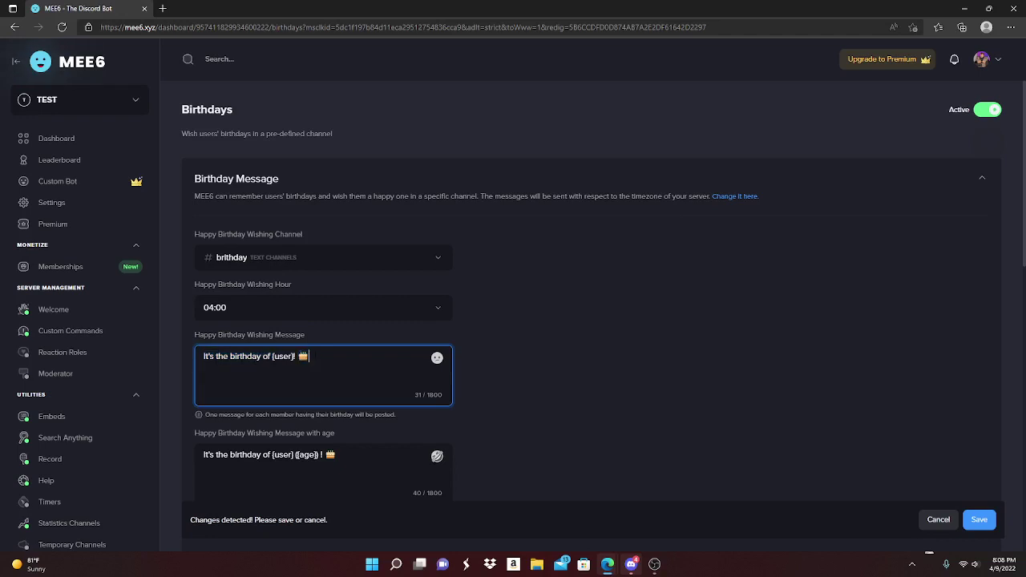
{"action": "scroll", "coordinate": [305, 370], "scroll_direction": "down", "scroll_amount": 2}
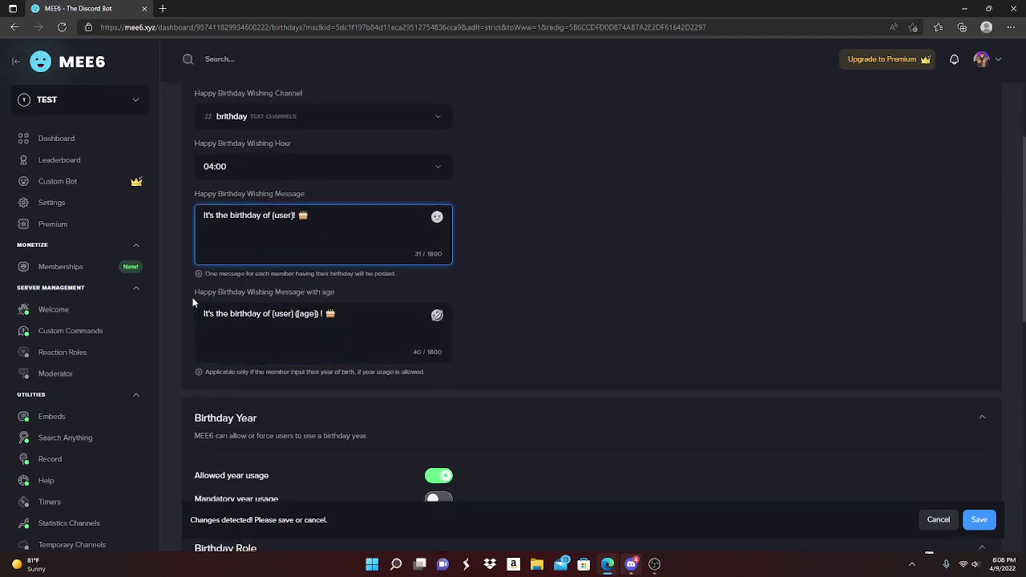
{"action": "left_click_drag", "start_coordinate": [195, 296], "coordinate": [286, 303]}
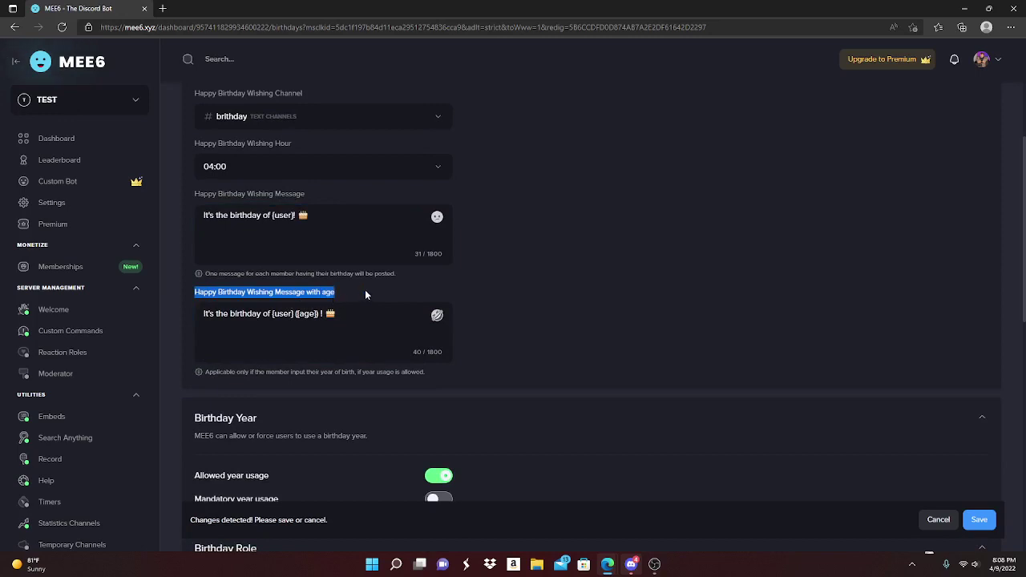
{"action": "left_click", "coordinate": [252, 328]}
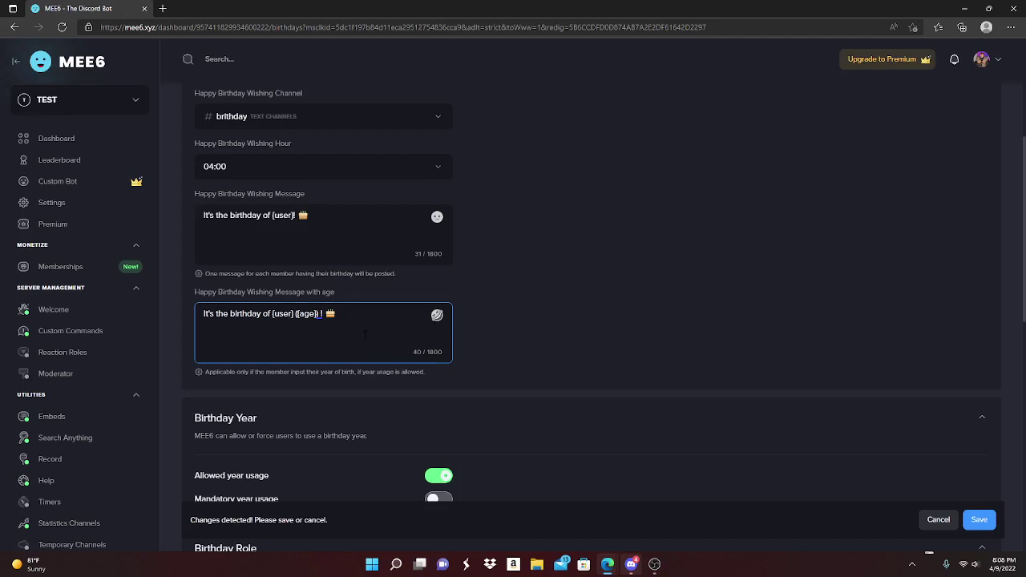
Examine the Birthday Year options for allowed and mandatory year usage
{"action": "scroll", "coordinate": [421, 336], "scroll_direction": "down", "scroll_amount": 2}
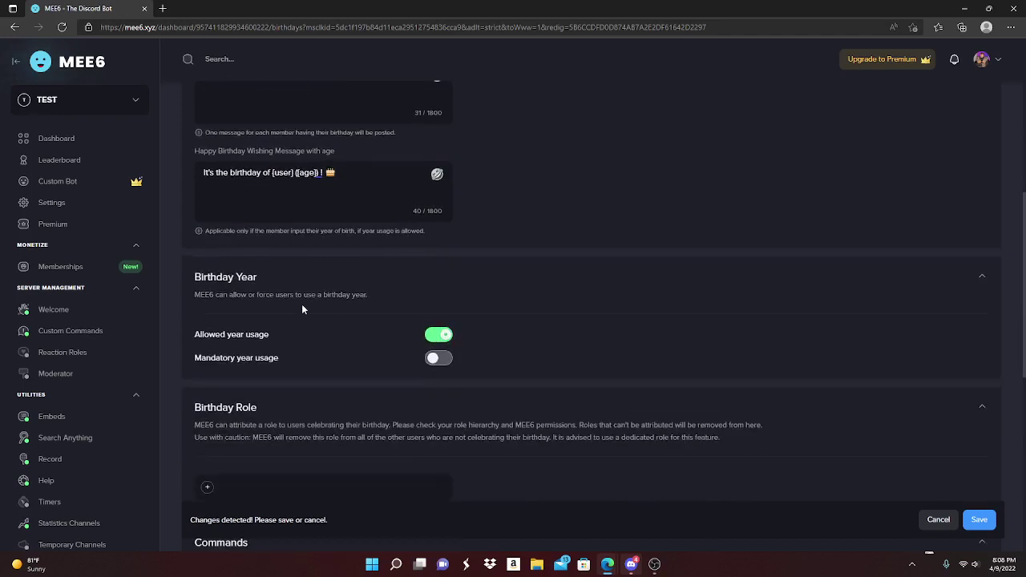
{"action": "left_click_drag", "start_coordinate": [192, 277], "coordinate": [375, 300]}
{"action": "left_click_drag", "start_coordinate": [192, 335], "coordinate": [275, 338]}
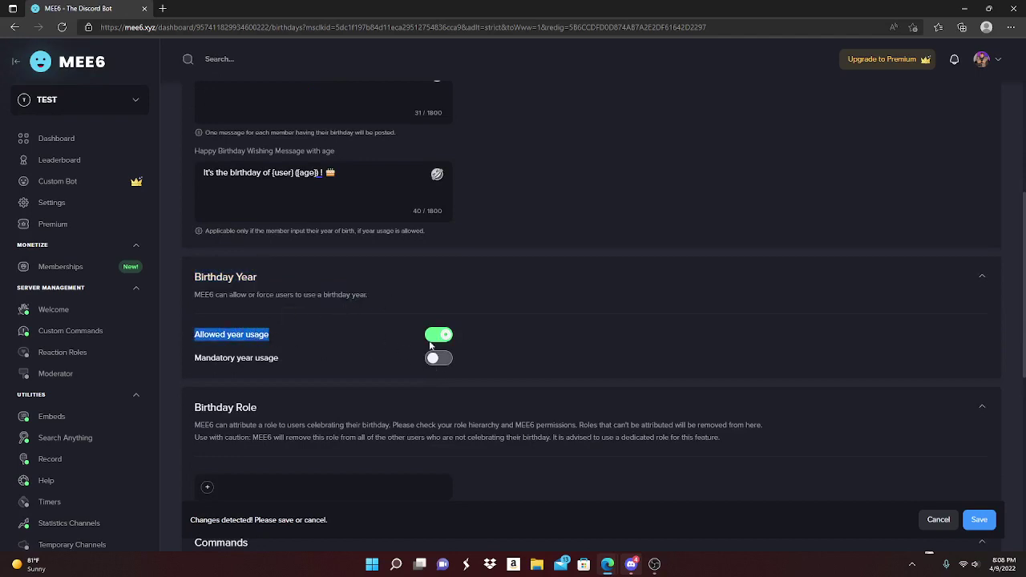
{"action": "left_click", "coordinate": [513, 338]}
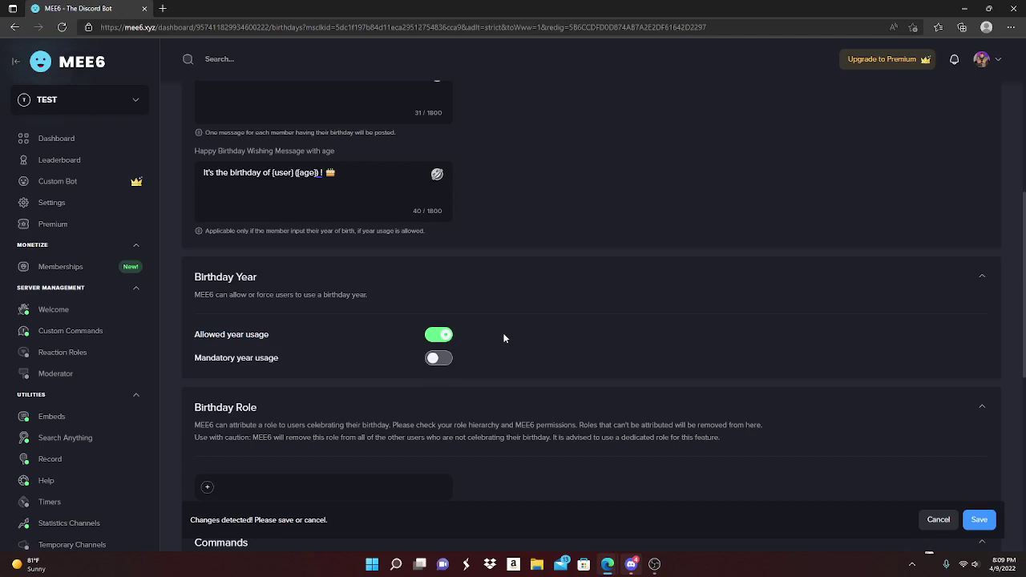
{"action": "scroll", "coordinate": [505, 337], "scroll_direction": "down", "scroll_amount": 2}
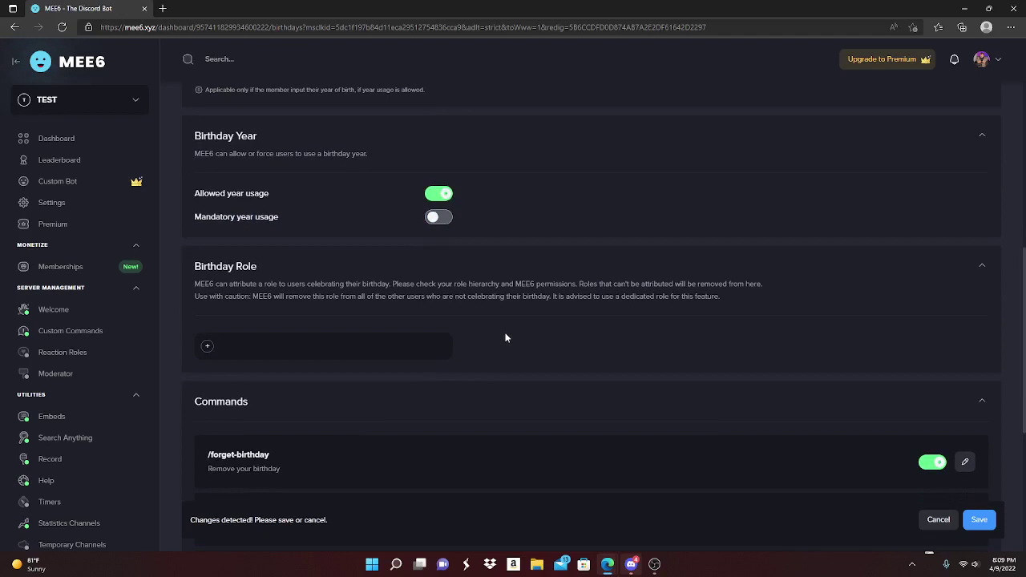
{"action": "scroll", "coordinate": [378, 257], "scroll_direction": "up", "scroll_amount": 2}
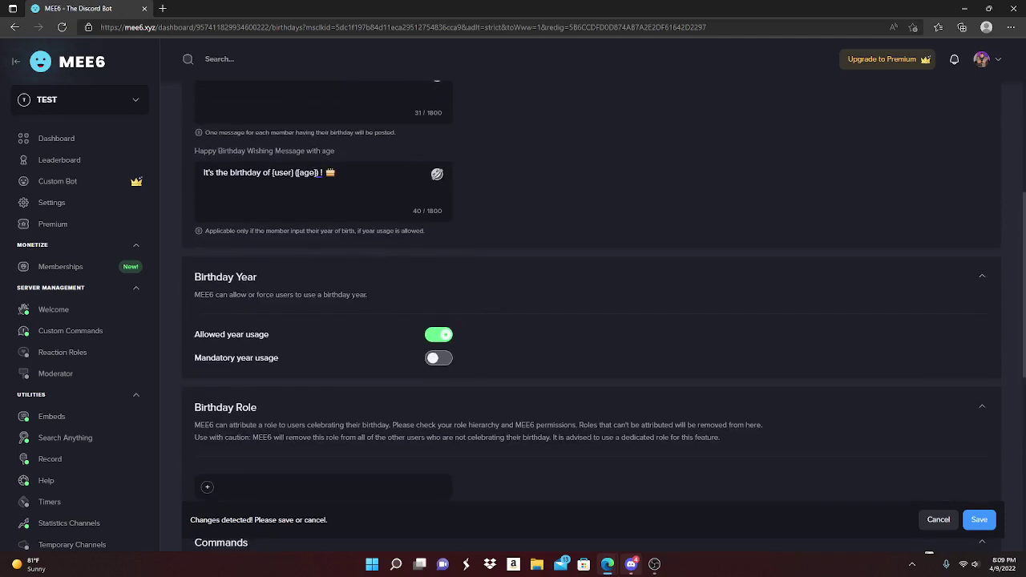
{"action": "scroll", "coordinate": [404, 289], "scroll_direction": "down", "scroll_amount": 2}
{"action": "scroll", "coordinate": [404, 290], "scroll_direction": "down", "scroll_amount": 1}
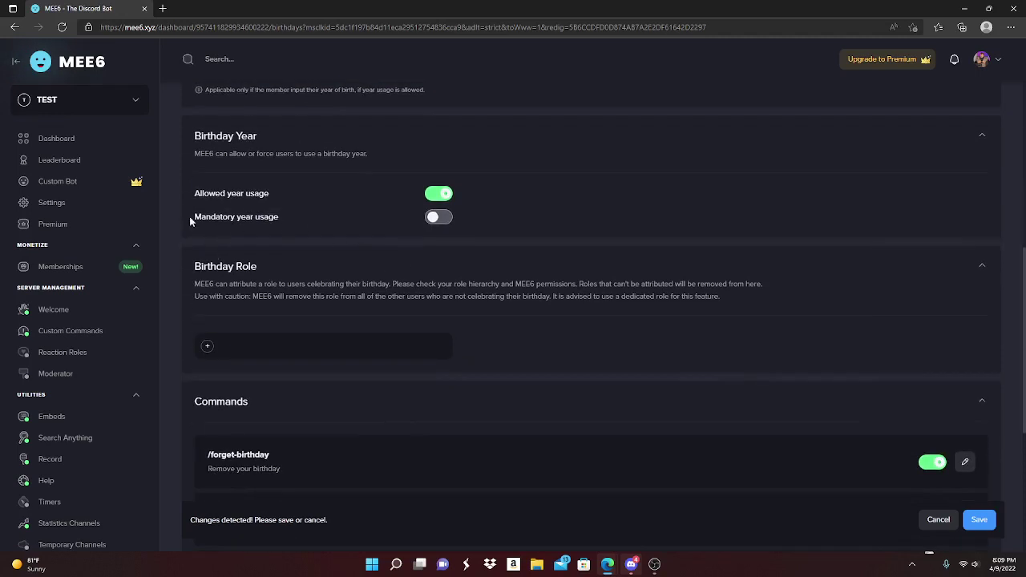
{"action": "left_click_drag", "start_coordinate": [192, 220], "coordinate": [274, 228]}
{"action": "left_click", "coordinate": [274, 228]}
Read the Birthday Role description and assign the Birthday role to members celebrating their birthday
{"action": "scroll", "coordinate": [318, 310], "scroll_direction": "down", "scroll_amount": 3}
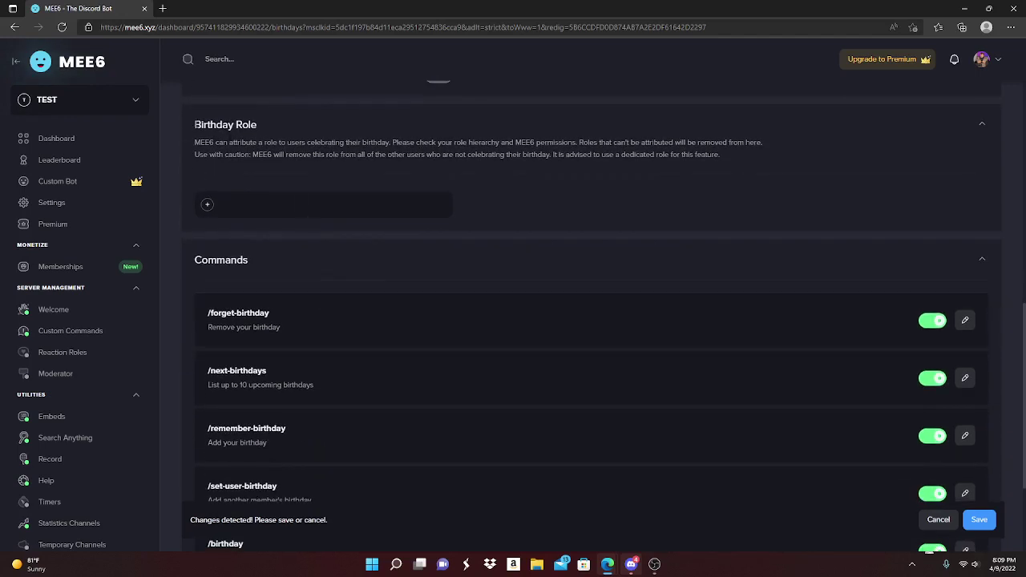
{"action": "left_click_drag", "start_coordinate": [195, 124], "coordinate": [264, 135]}
{"action": "left_click_drag", "start_coordinate": [187, 142], "coordinate": [598, 143]}
{"action": "double_click", "coordinate": [570, 156]}
{"action": "left_click", "coordinate": [209, 205]}
{"action": "left_click", "coordinate": [237, 240]}
Review the available birthday commands and save the Birthdays plugin settings
{"action": "scroll", "coordinate": [433, 285], "scroll_direction": "down", "scroll_amount": 1}
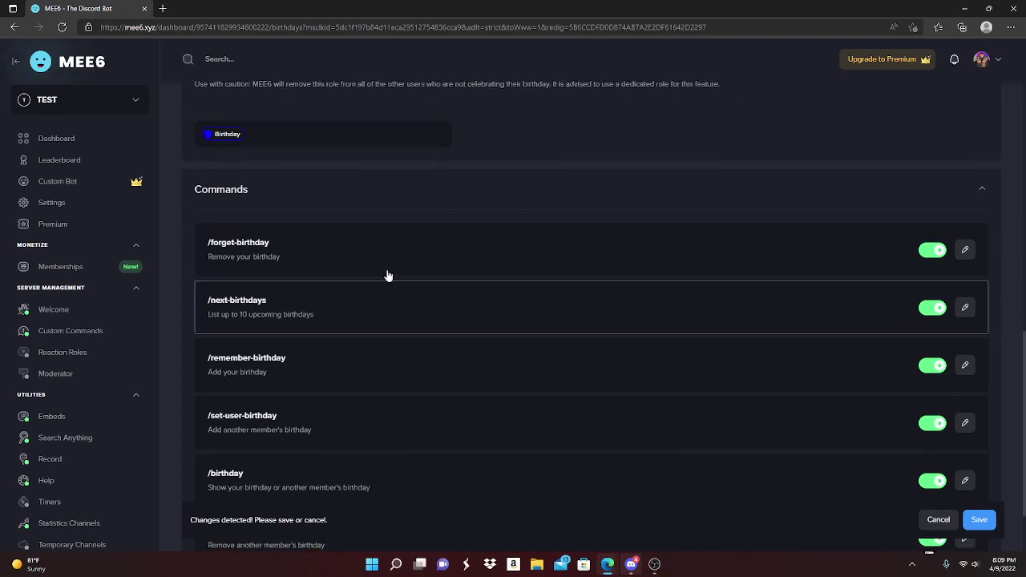
{"action": "scroll", "coordinate": [348, 287], "scroll_direction": "down", "scroll_amount": 1}
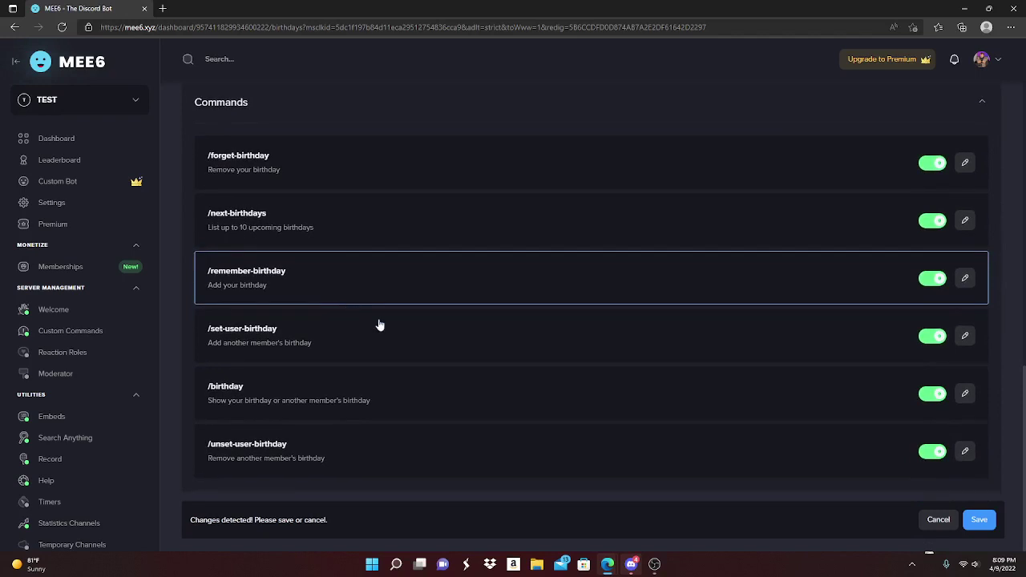
{"action": "scroll", "coordinate": [348, 344], "scroll_direction": "up", "scroll_amount": 1}
{"action": "scroll", "coordinate": [348, 348], "scroll_direction": "down", "scroll_amount": 1}
{"action": "scroll", "coordinate": [350, 344], "scroll_direction": "down", "scroll_amount": 1}
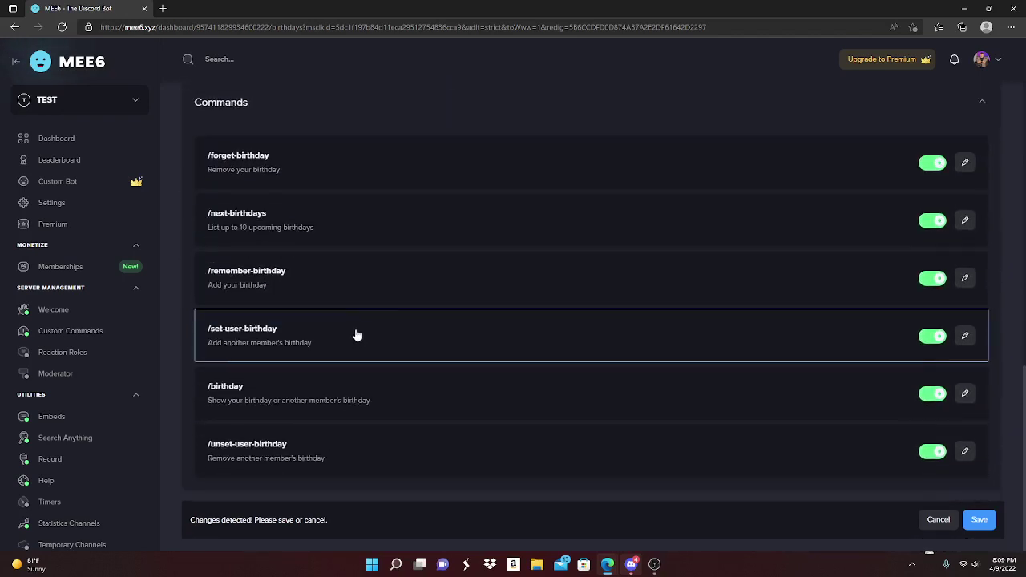
{"action": "left_click", "coordinate": [979, 520]}
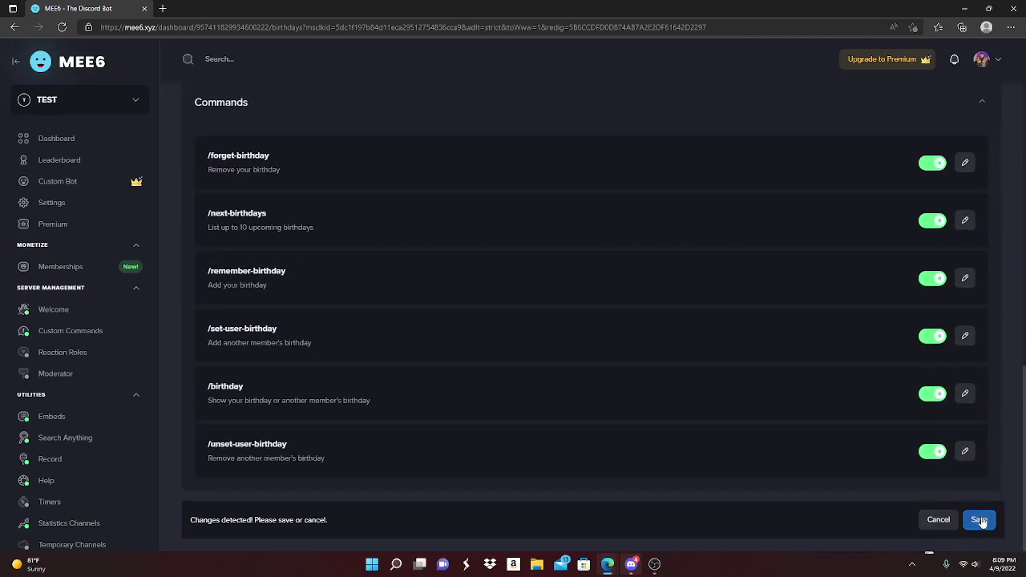
{"action": "scroll", "coordinate": [663, 388], "scroll_direction": "up", "scroll_amount": 10}
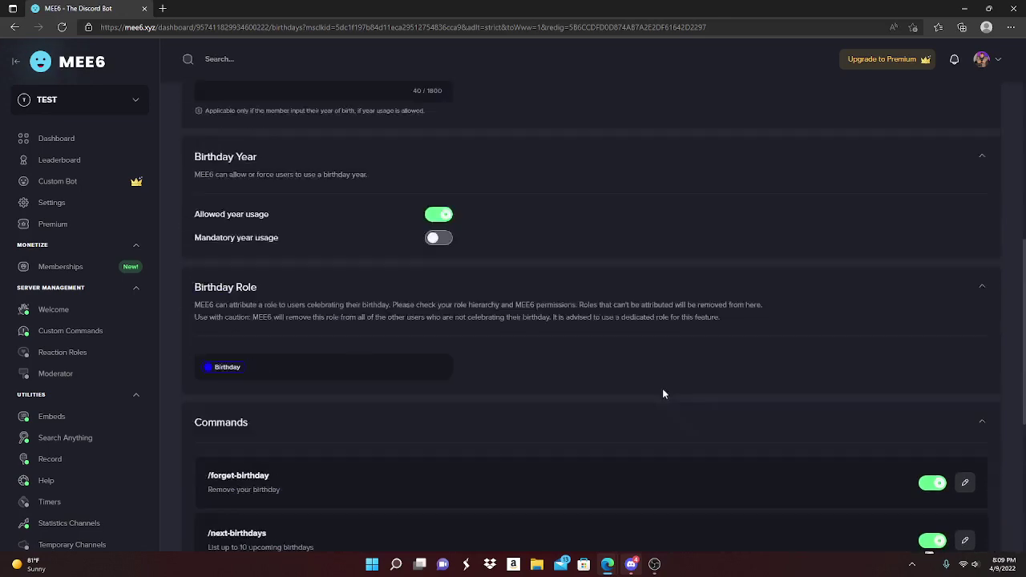
Switch to Discord and send !set-user-birthday in the brithday channel with the birthday's month and day and a mention of the server owner
{"action": "left_click", "coordinate": [631, 565]}
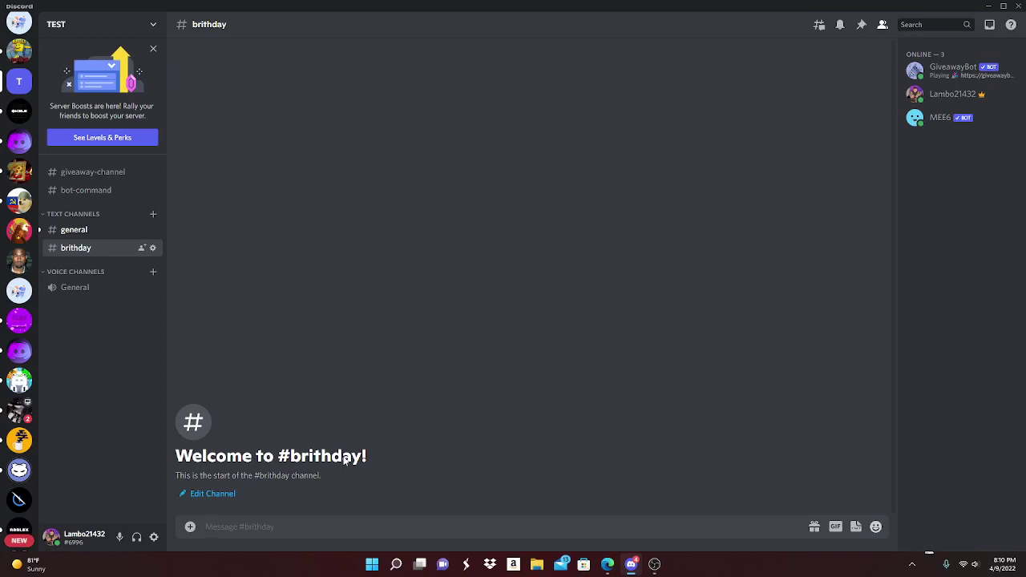
{"action": "type", "text": "I"}
{"action": "type", "text": "set"}
{"action": "type", "text": "-user"}
{"action": "type", "text": "-birth"}
{"action": "type", "text": "day "}
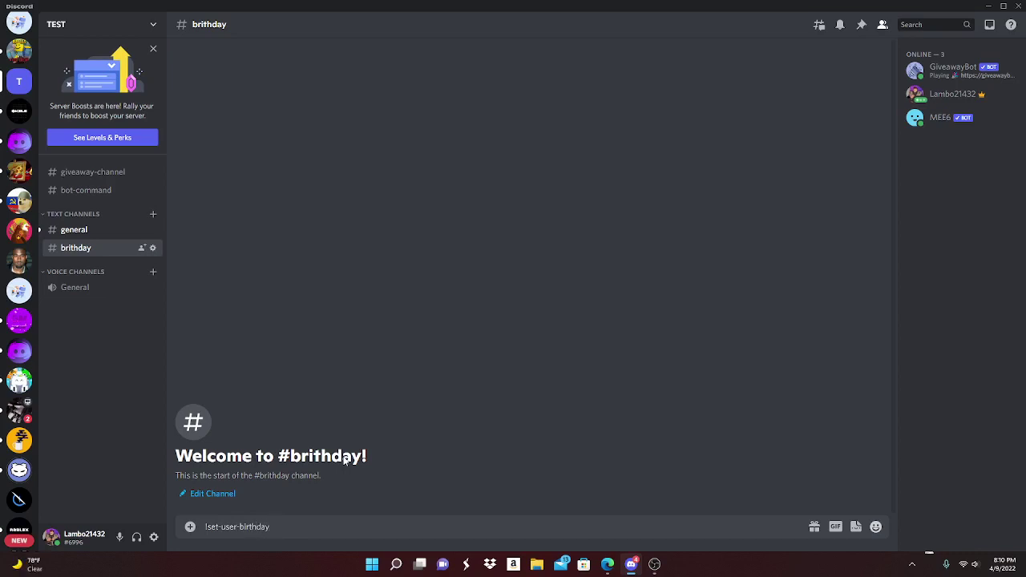
{"action": "type", "text": "02-16 @"}
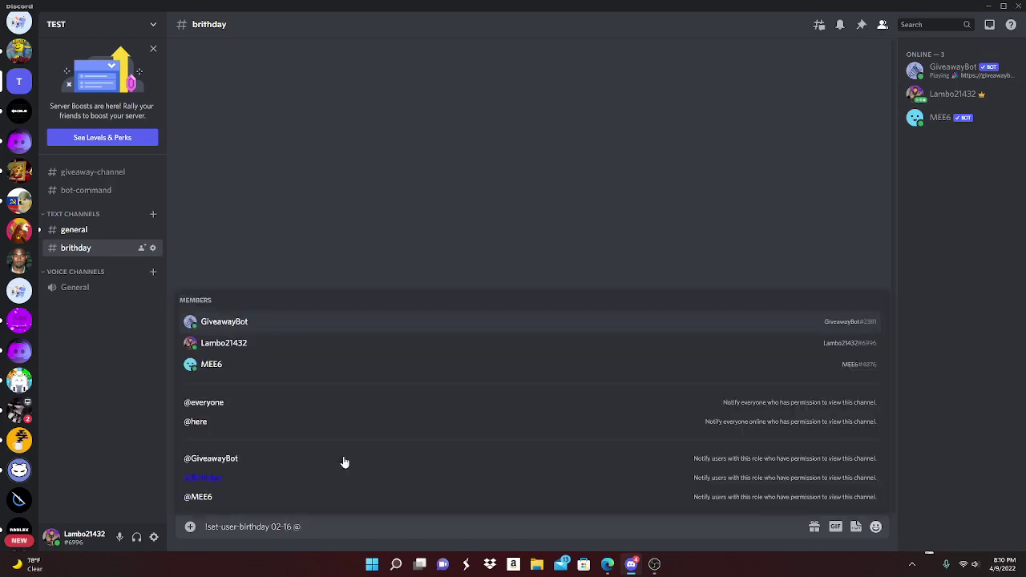
{"action": "left_click", "coordinate": [310, 344]}
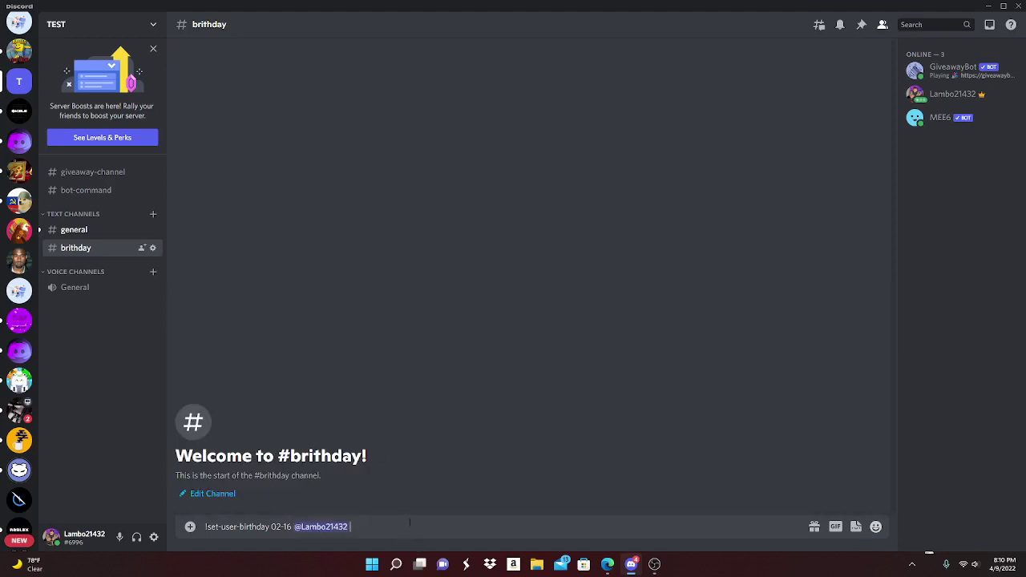
{"action": "key", "text": "Return"}
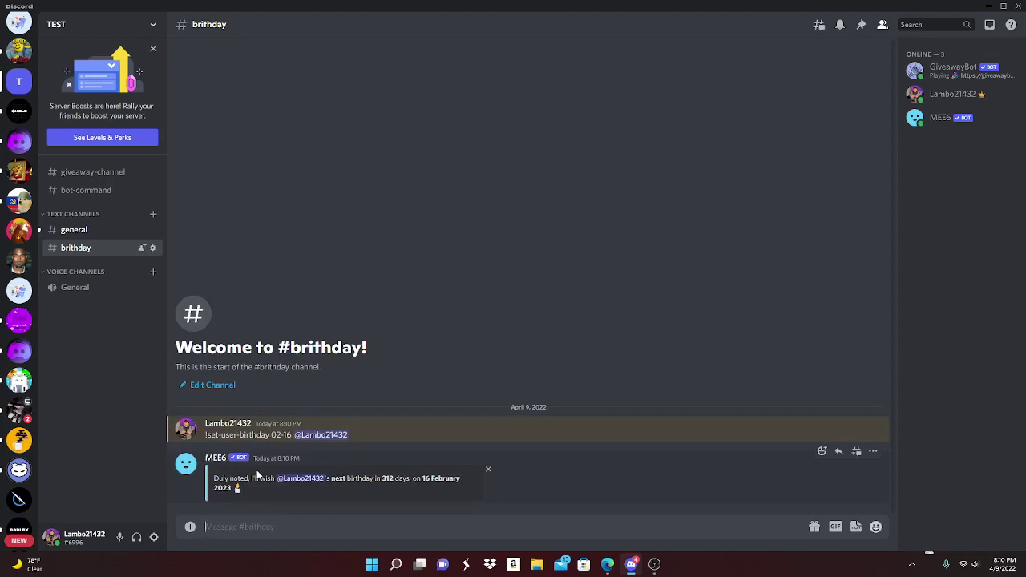
Read MEE6's reply to the set-user-birthday command in the brithday channel
{"action": "left_click_drag", "start_coordinate": [215, 482], "coordinate": [460, 486]}
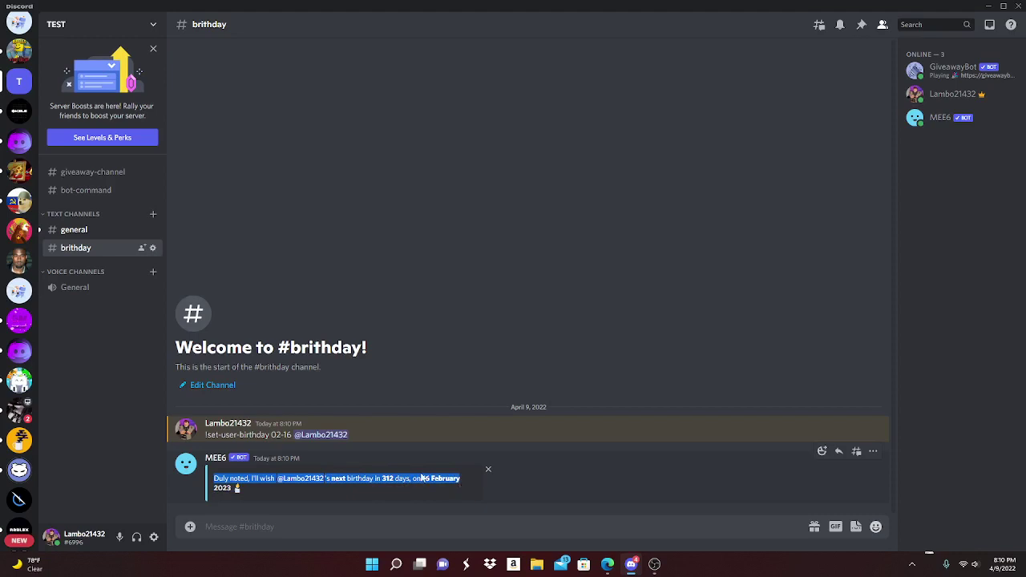
{"action": "left_click", "coordinate": [409, 484]}
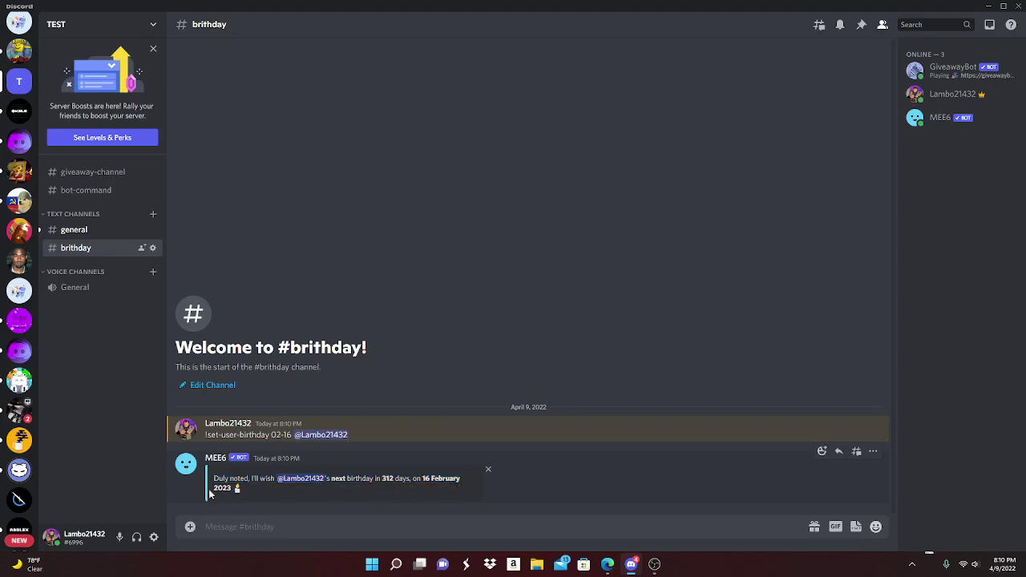
{"action": "left_click_drag", "start_coordinate": [207, 490], "coordinate": [266, 487]}
{"action": "left_click", "coordinate": [376, 487]}
Write the !unset-user-birthday command as a message in the brithday channel
{"action": "type", "text": "!us"}
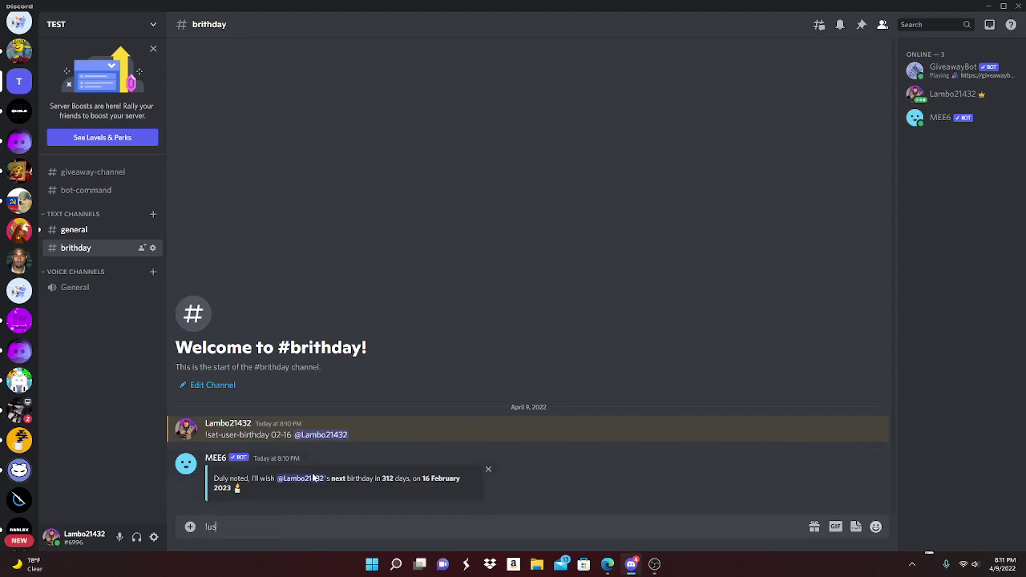
{"action": "key", "text": "BackSpace"}
{"action": "type", "text": "nset-us"}
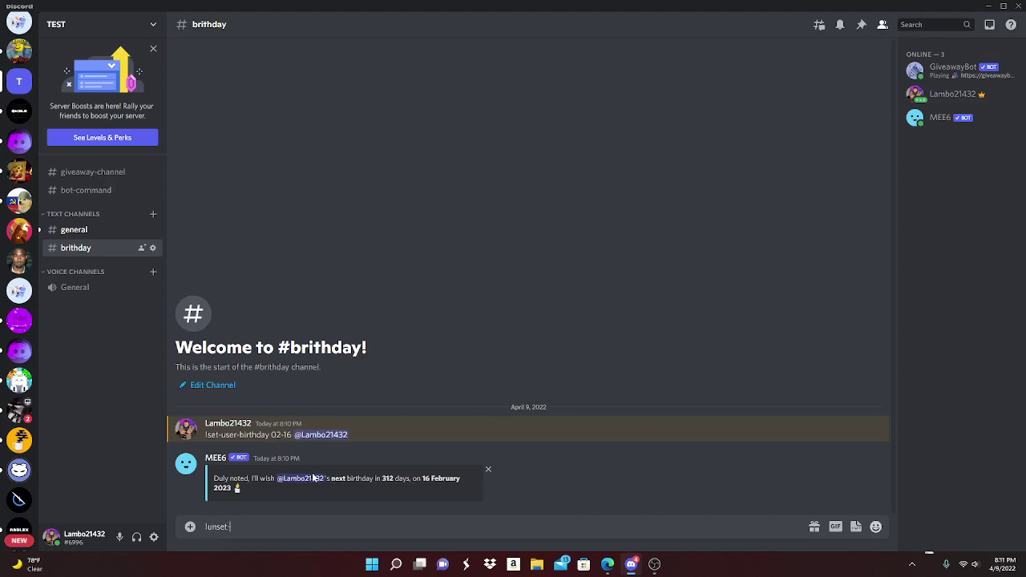